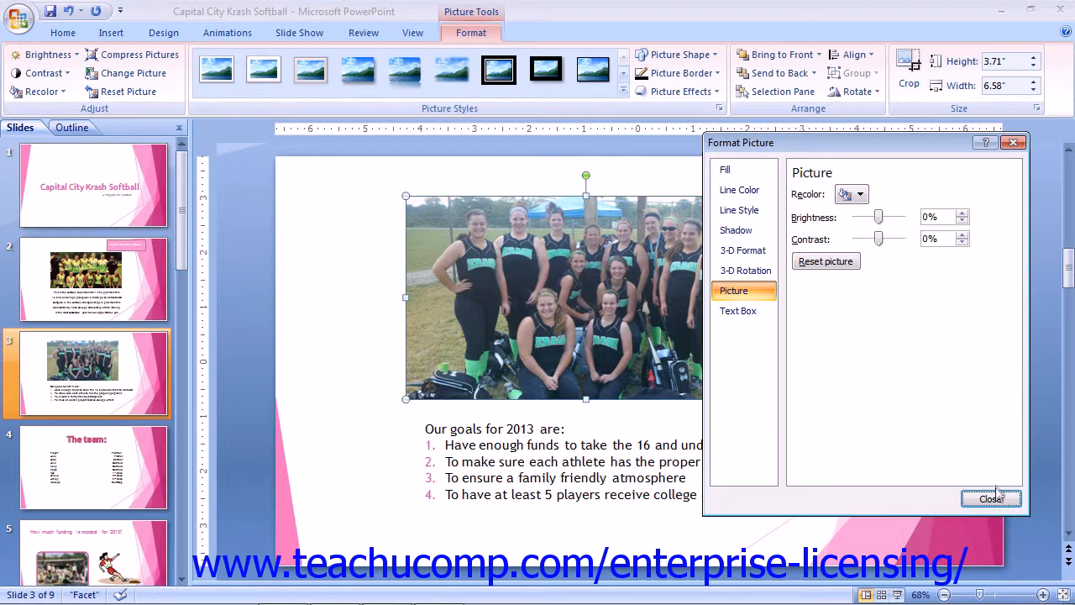
# Step: Show the Fill settings for the team photo on slide 3 and move the photo left, clear of the dialog
pyautogui.click(985, 500)
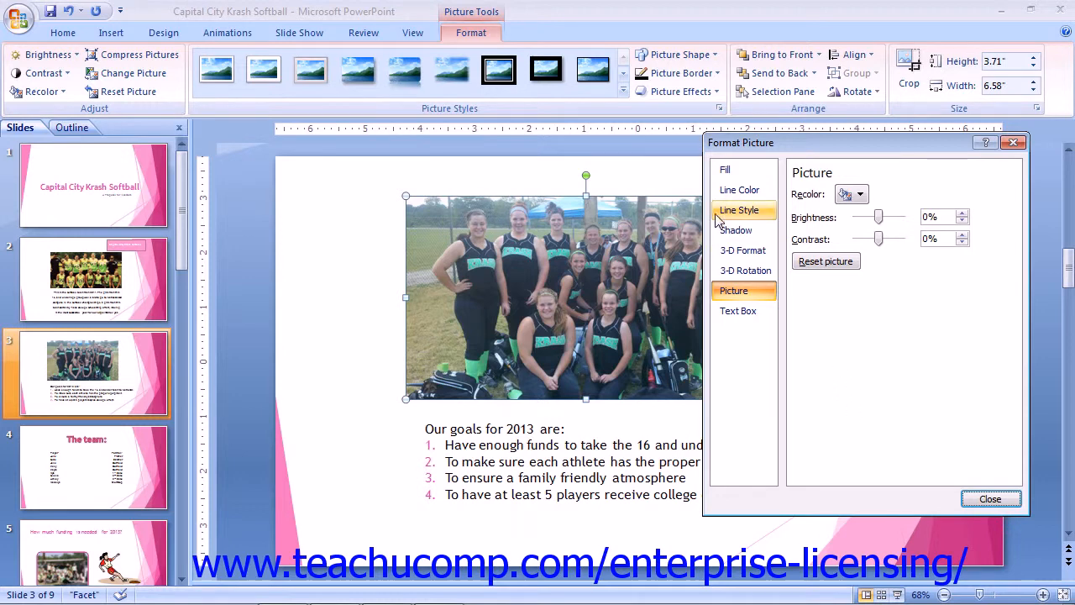
pyautogui.click(737, 174)
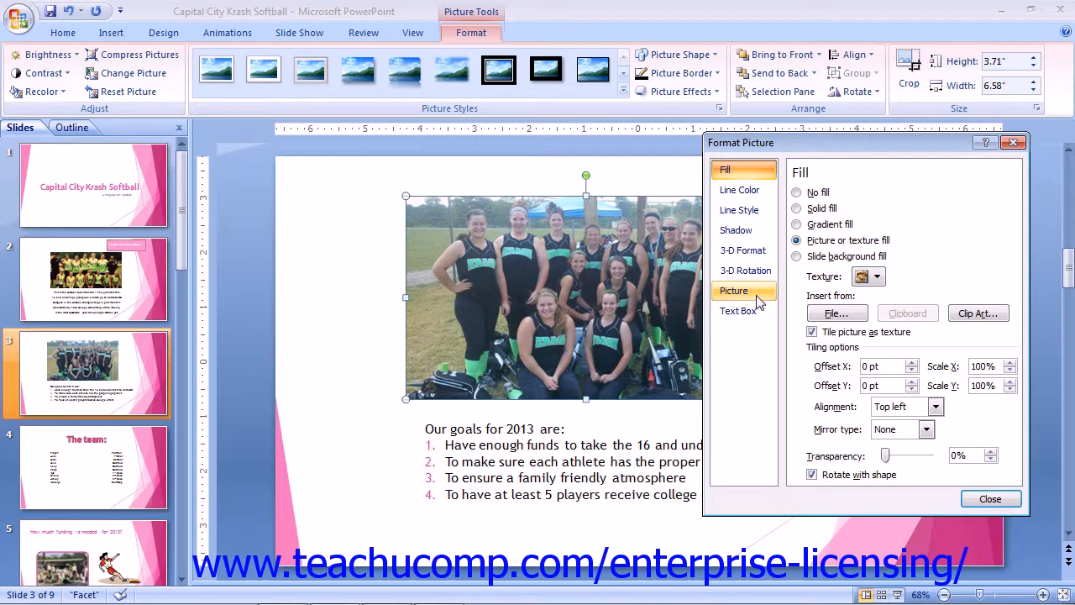
pyautogui.click(597, 256)
pyautogui.moveTo(598, 256); pyautogui.dragTo(490, 249)
pyautogui.click(799, 172)
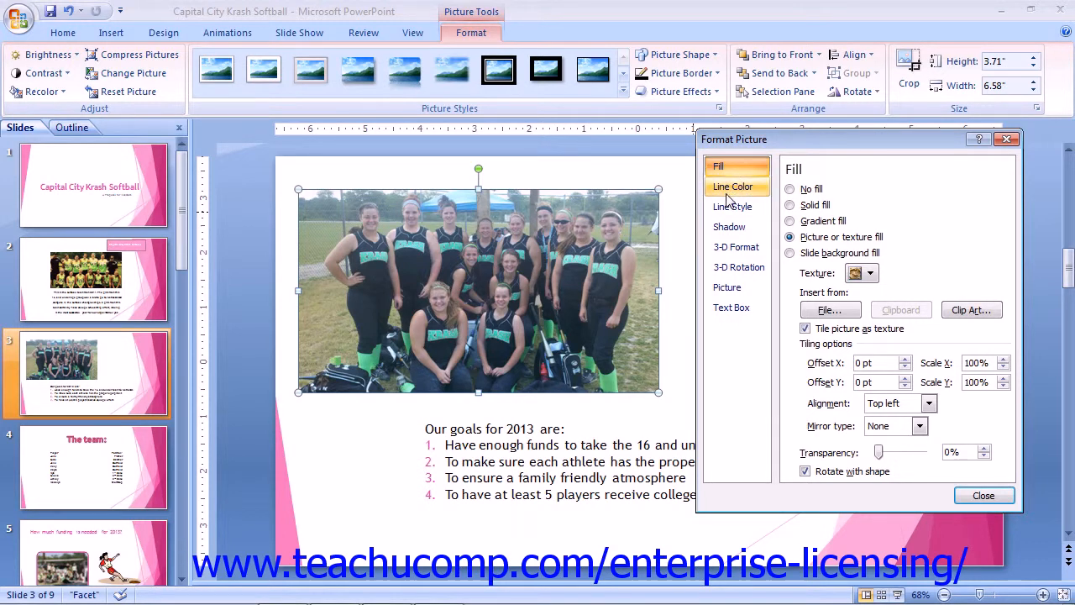
# Step: Try the No fill and Solid fill options for the picture and look through the solid fill's color and transparency settings
pyautogui.click(791, 189)
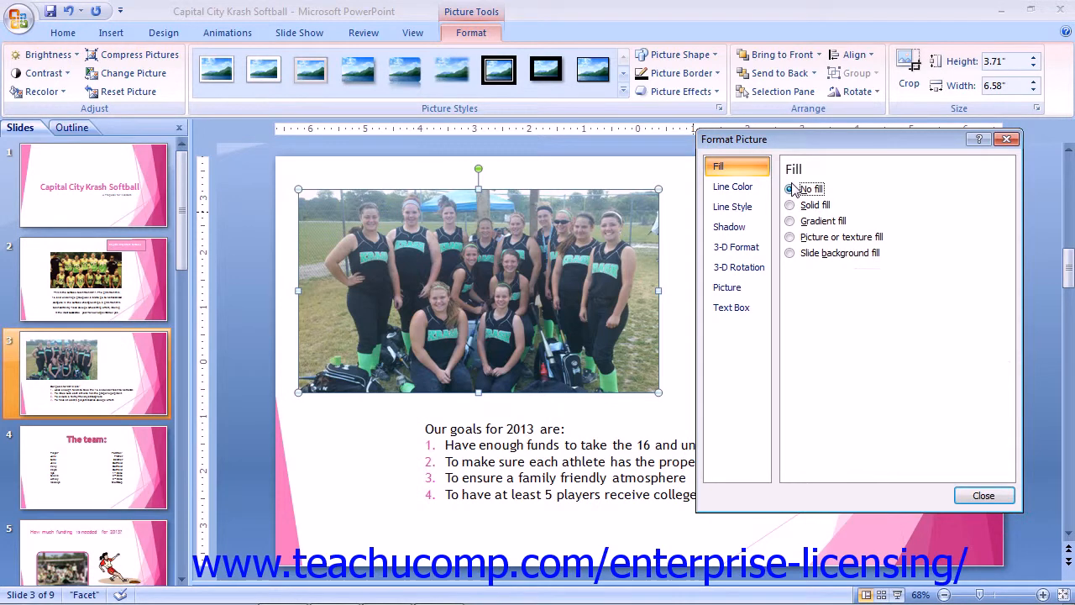
pyautogui.click(805, 206)
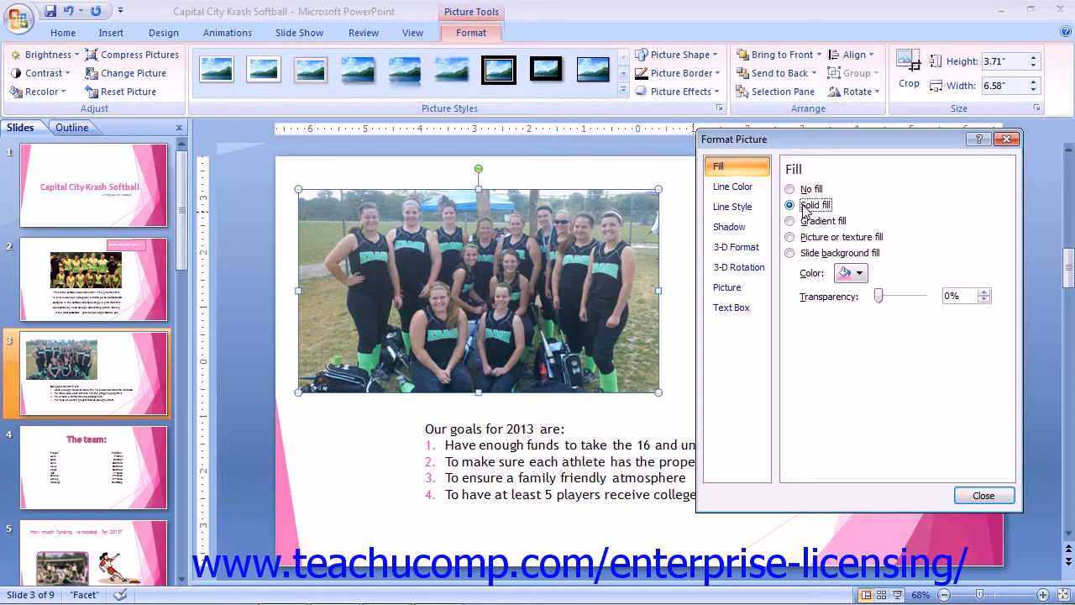
pyautogui.click(850, 273)
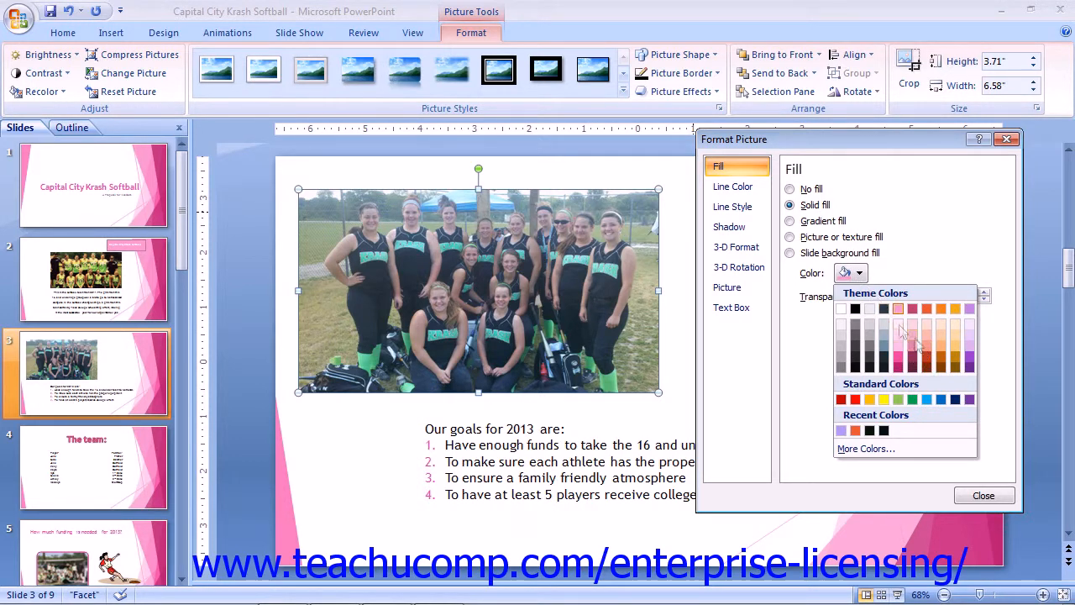
pyautogui.click(851, 275)
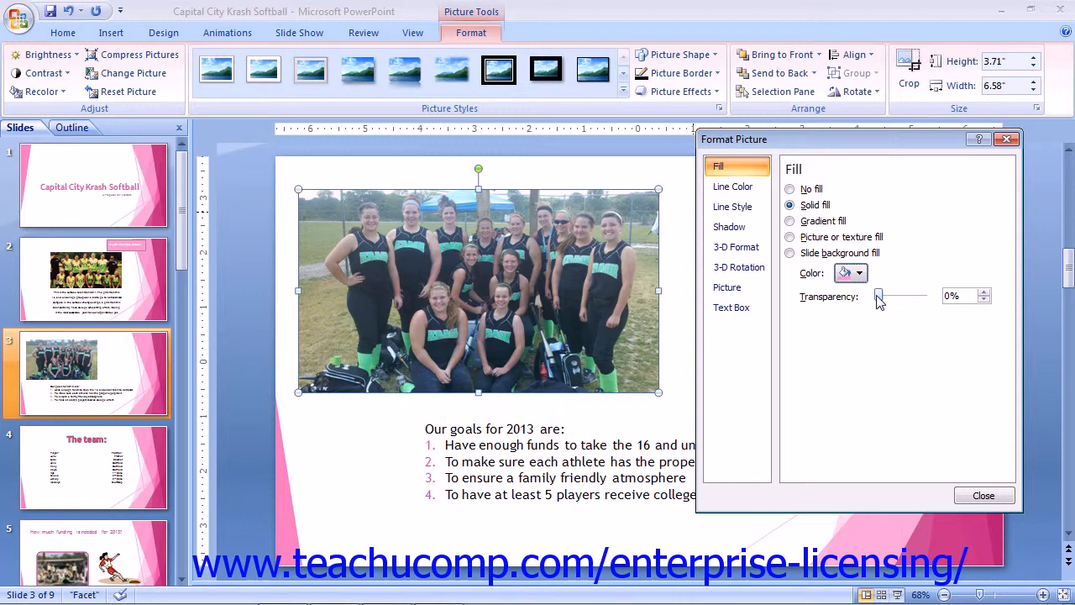
pyautogui.moveTo(878, 300)
pyautogui.mouseDown()
pyautogui.moveTo(900, 301)
pyautogui.moveTo(878, 299)
pyautogui.mouseUp()
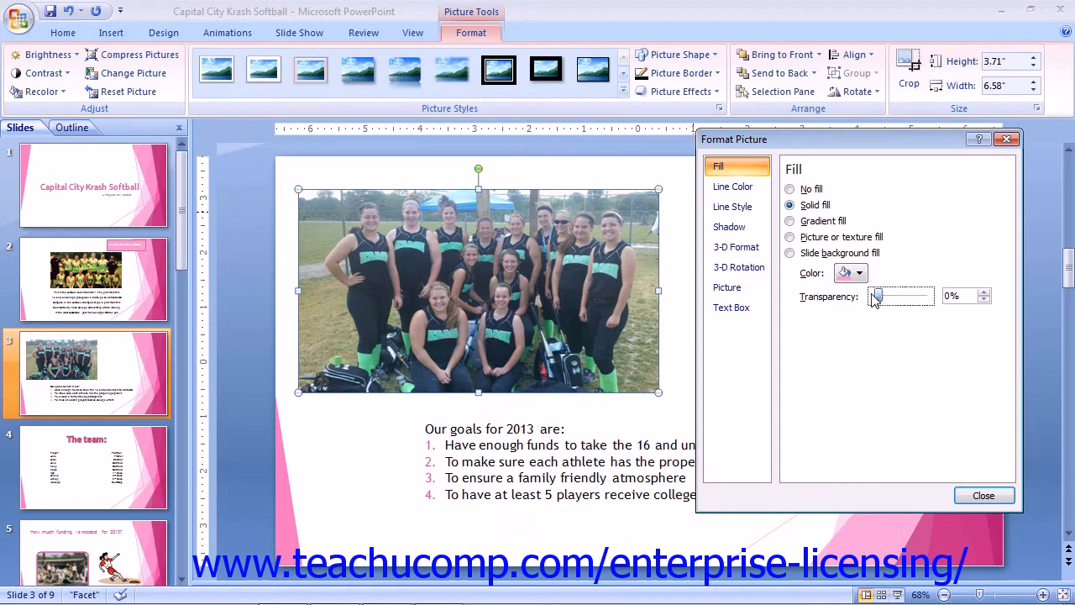
# Step: Set the picture's fill to Gradient fill and look through the preset colors and gradient types, keeping Linear
pyautogui.click(791, 222)
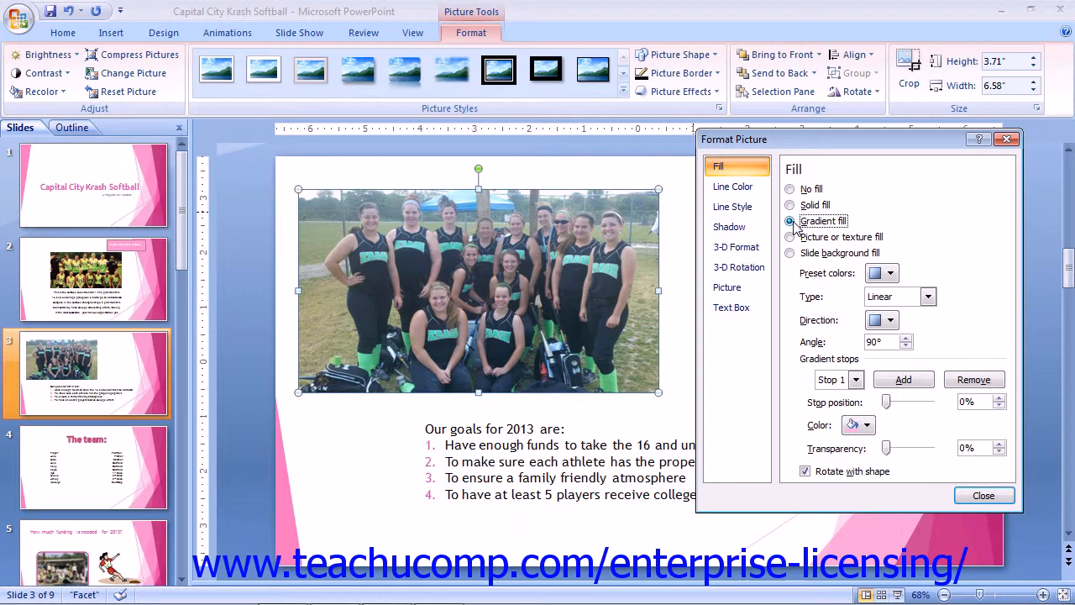
pyautogui.click(890, 272)
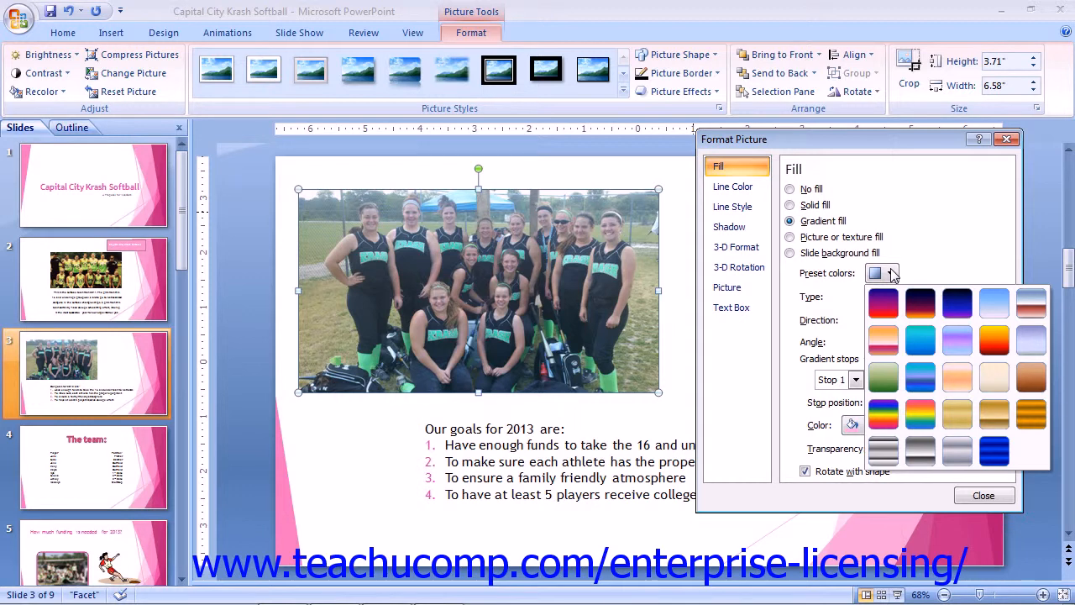
pyautogui.click(891, 273)
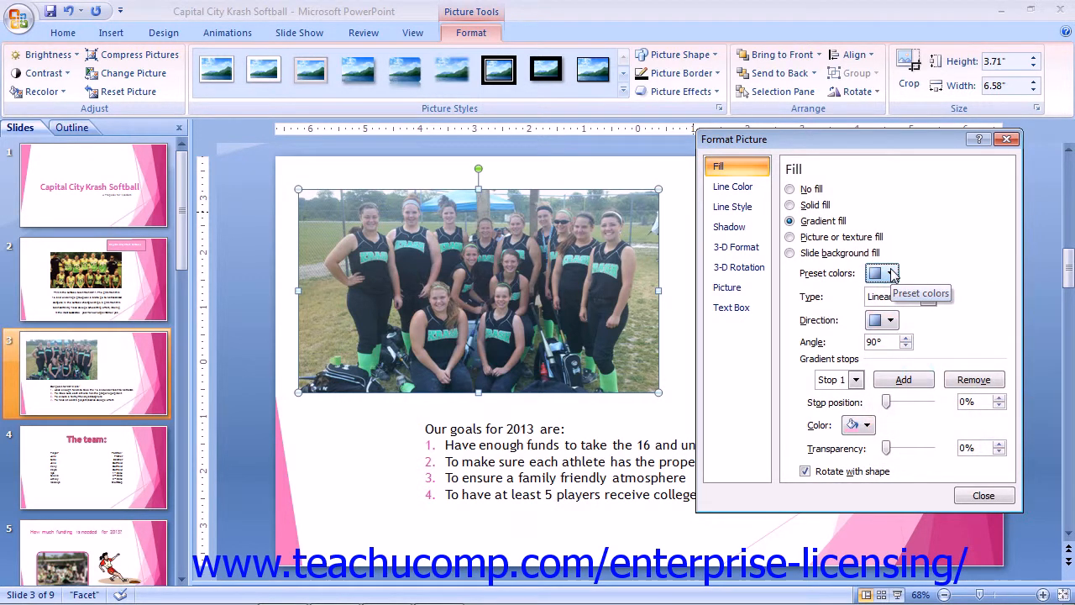
pyautogui.click(927, 297)
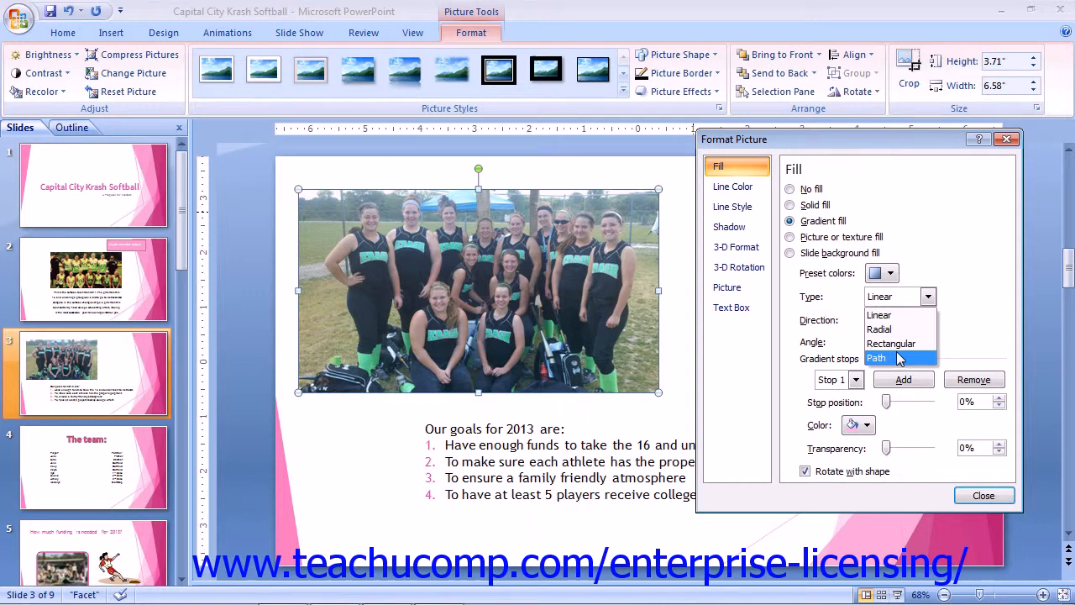
pyautogui.click(927, 300)
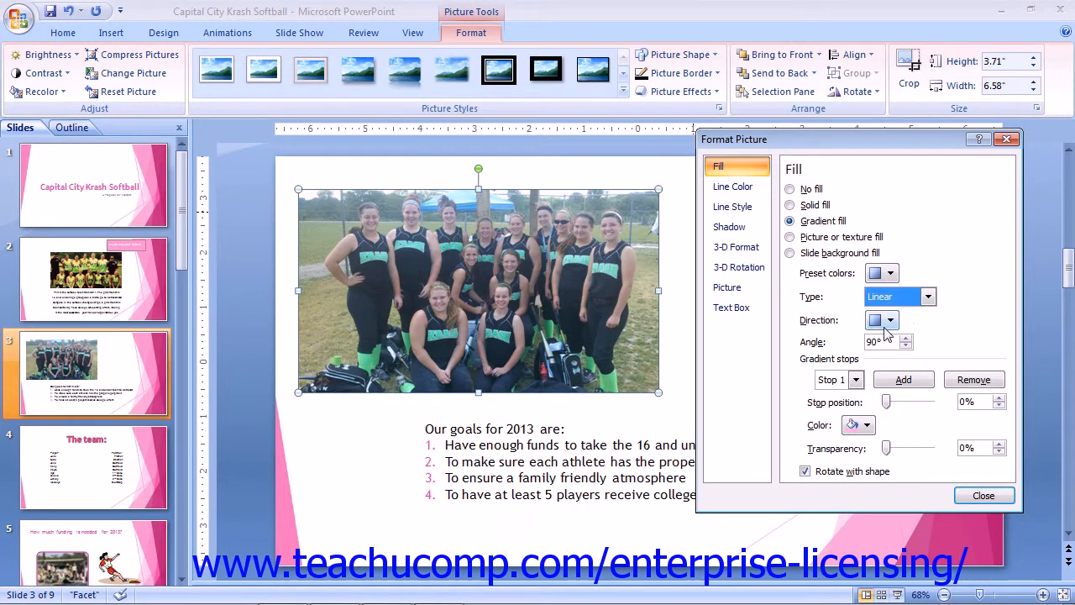
pyautogui.click(925, 297)
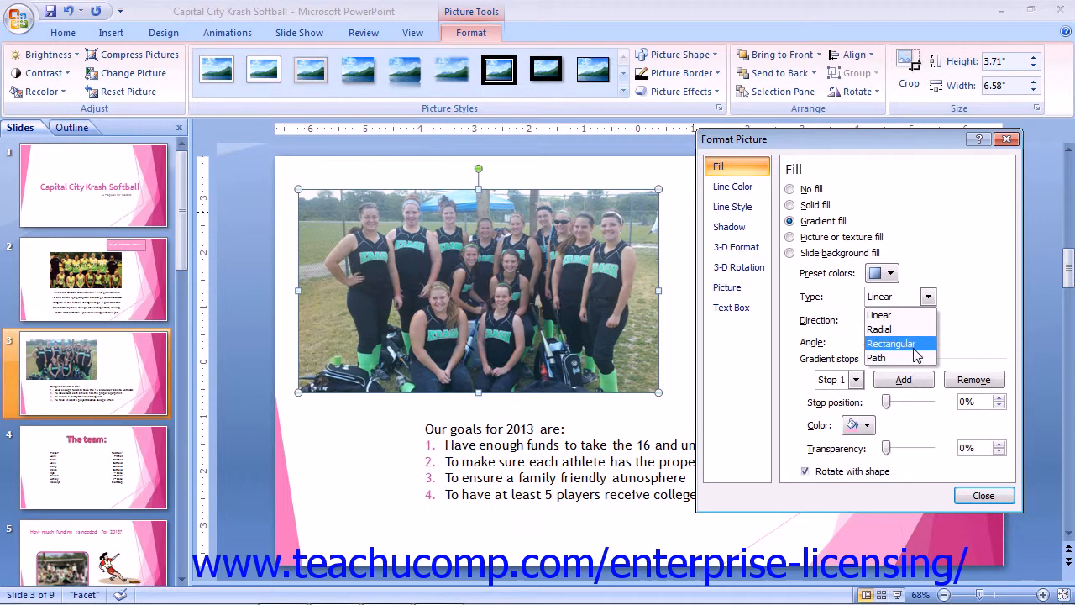
pyautogui.click(805, 315)
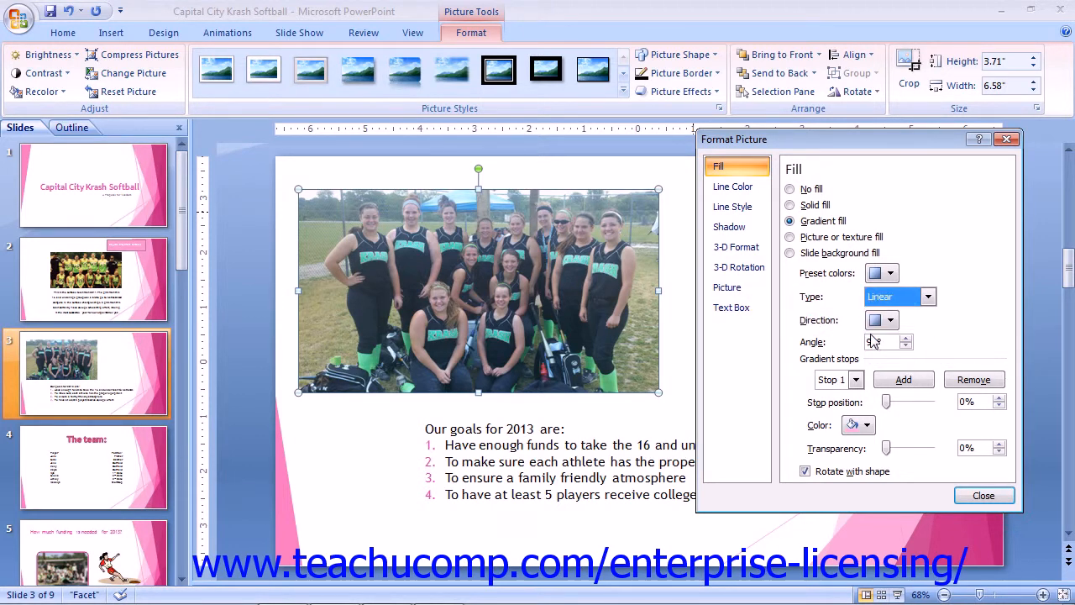
# Step: Try the Radial gradient type, view its direction choices, and return the type to Linear
pyautogui.click(927, 297)
pyautogui.click(895, 329)
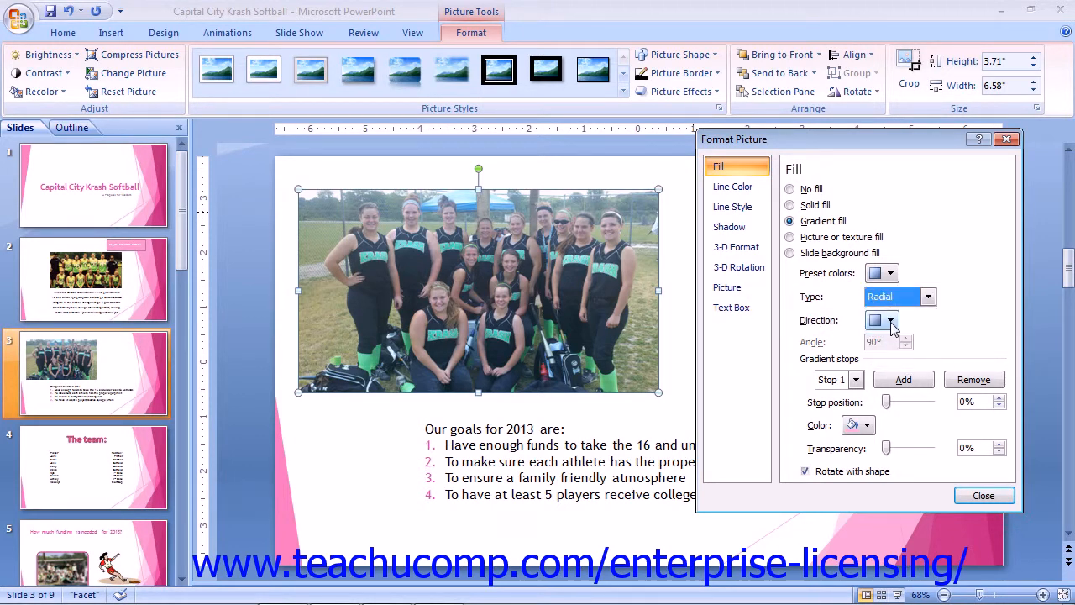
pyautogui.click(891, 320)
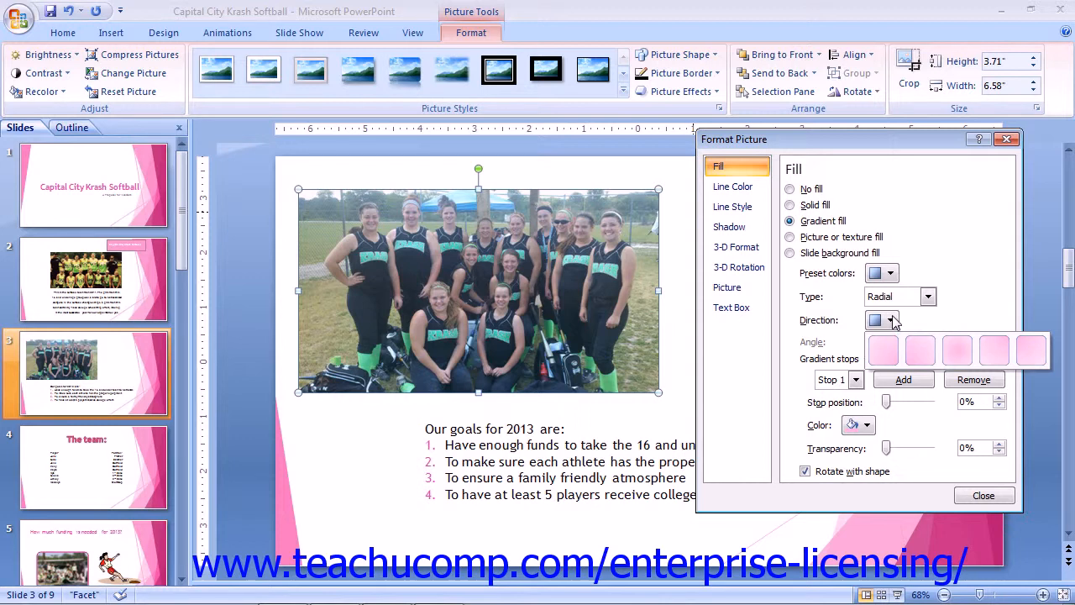
pyautogui.click(891, 320)
pyautogui.click(927, 296)
pyautogui.click(913, 316)
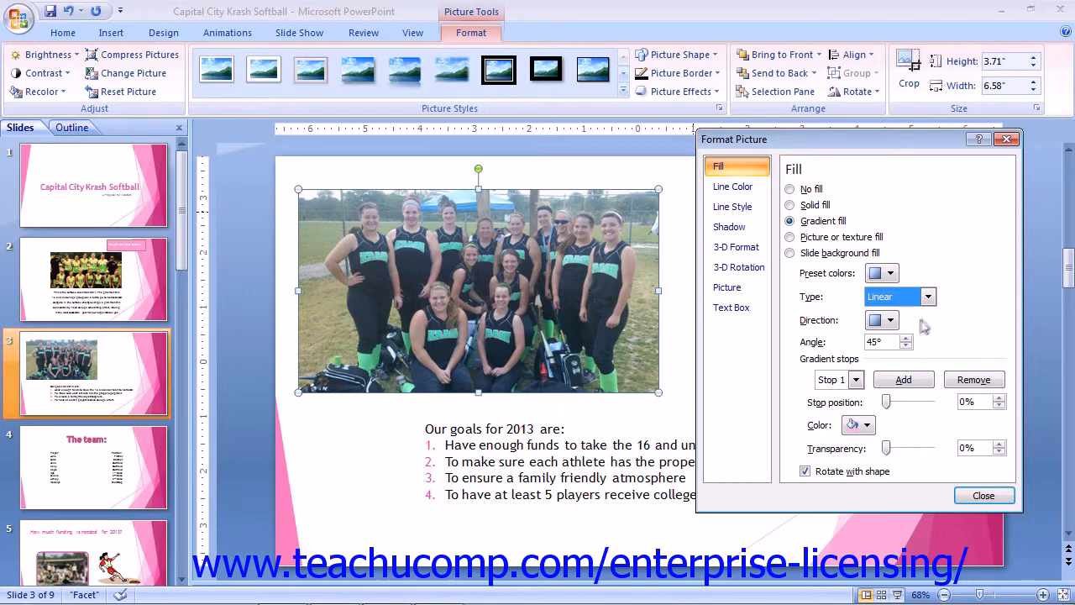
# Step: Review the available gradient stops and the color choices for Stop 1
pyautogui.click(855, 380)
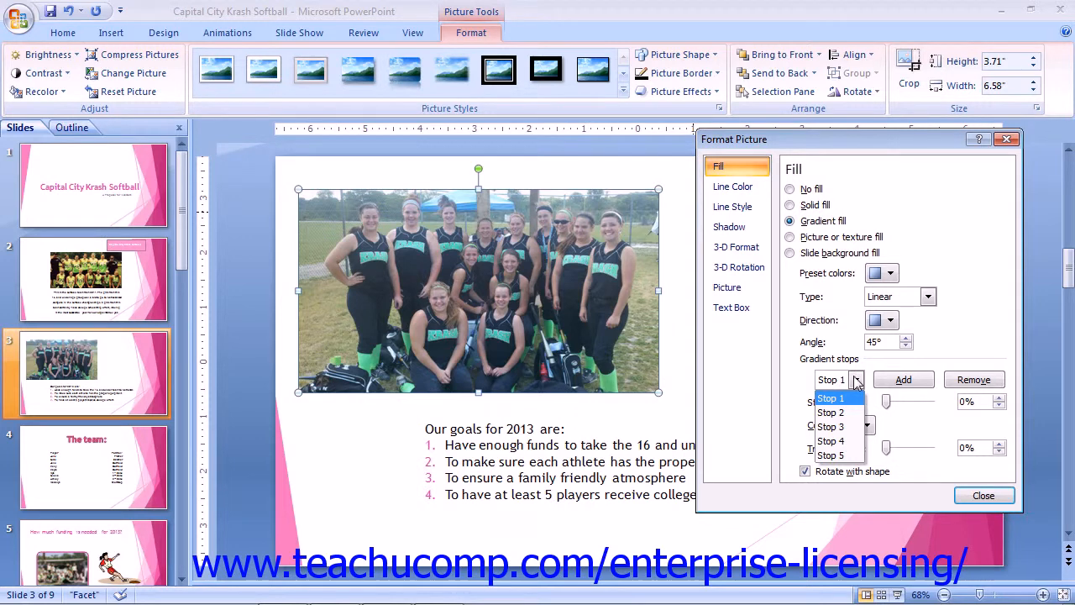
pyautogui.click(856, 400)
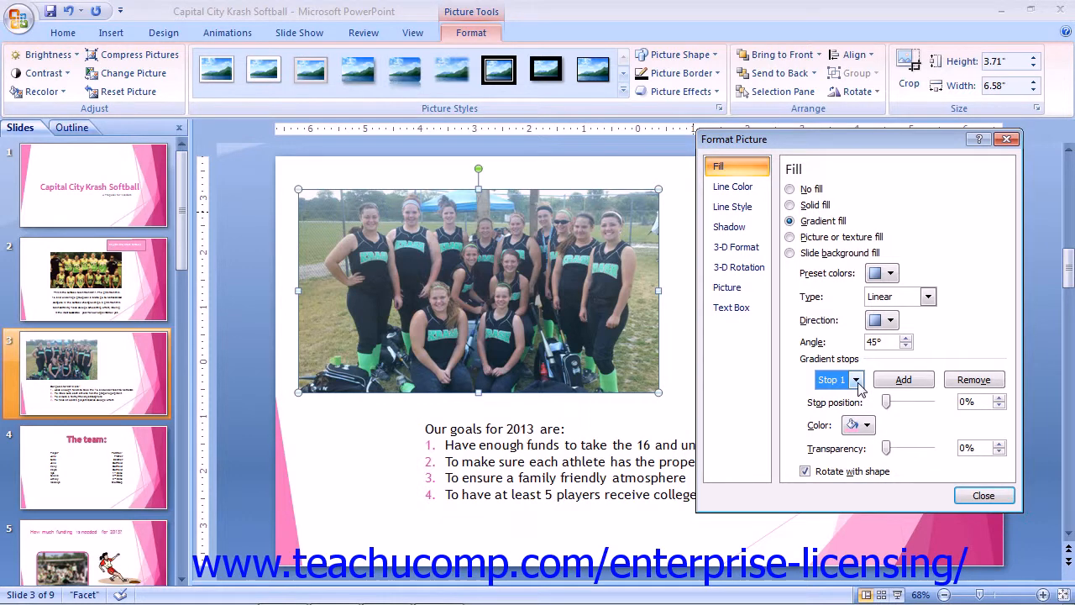
pyautogui.click(856, 380)
pyautogui.click(867, 425)
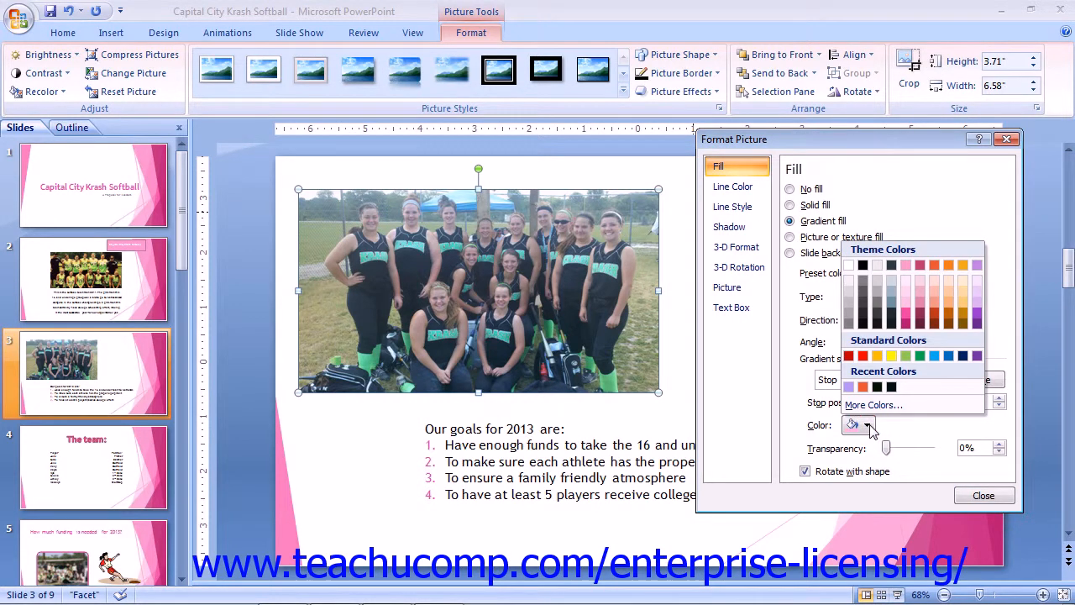
pyautogui.click(868, 427)
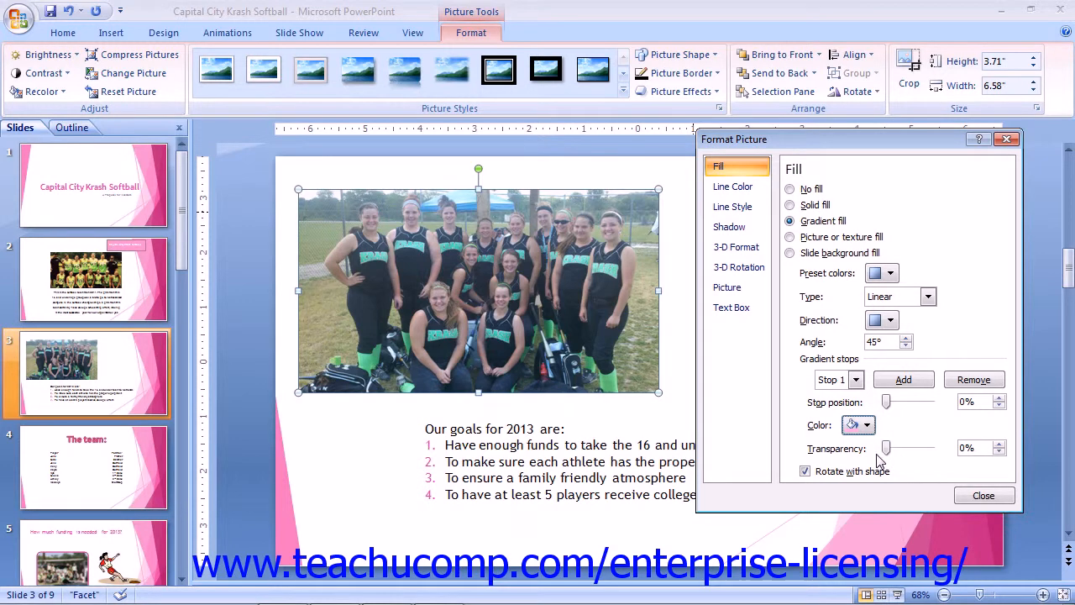
# Step: Remove Stop 2 from the gradient and check the remaining stops
pyautogui.click(856, 380)
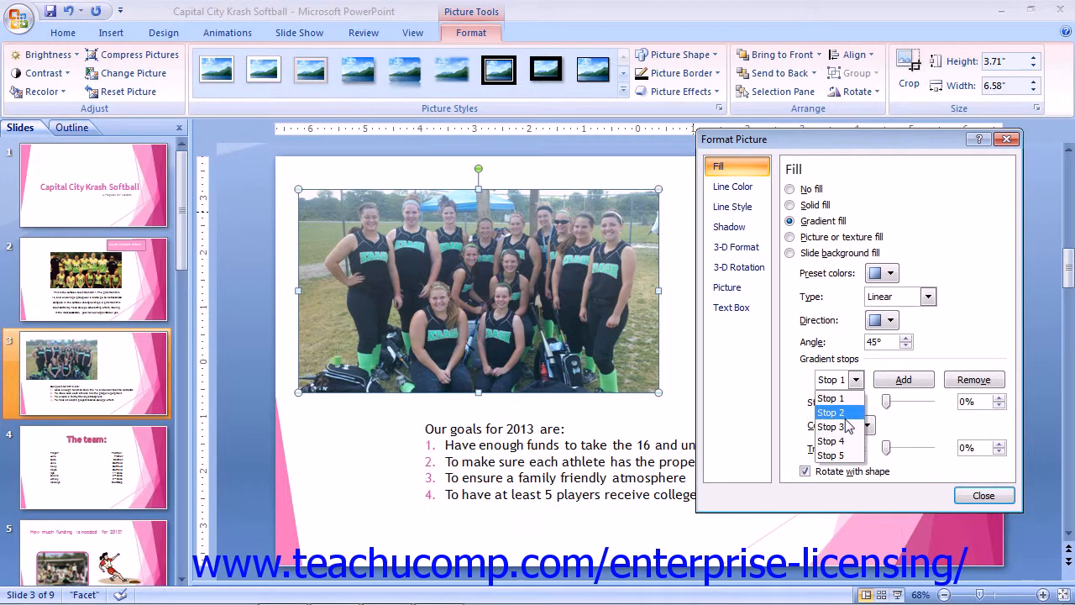
pyautogui.click(844, 415)
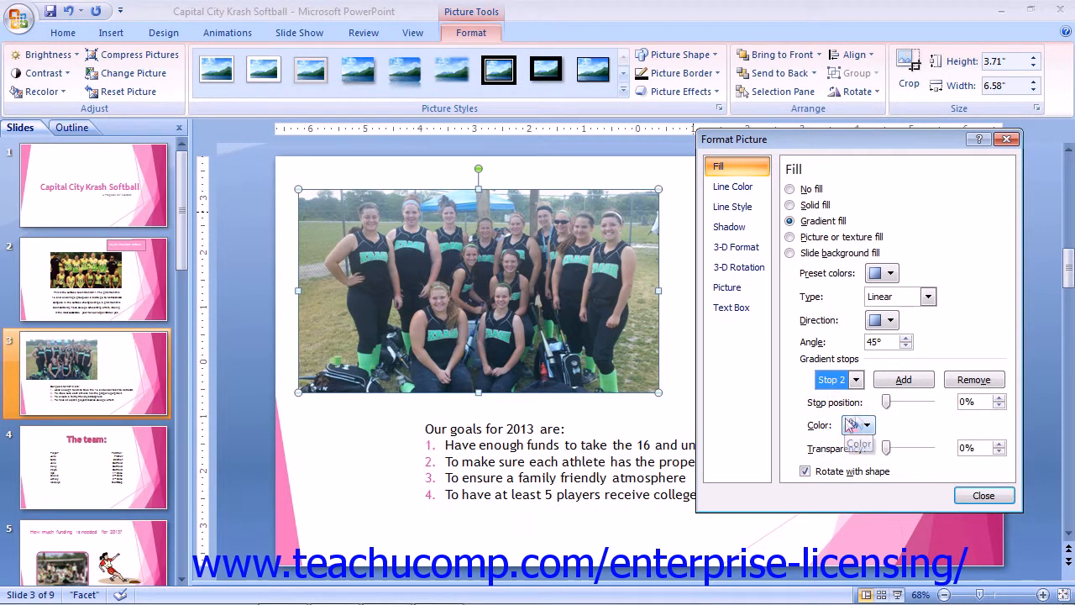
pyautogui.click(964, 382)
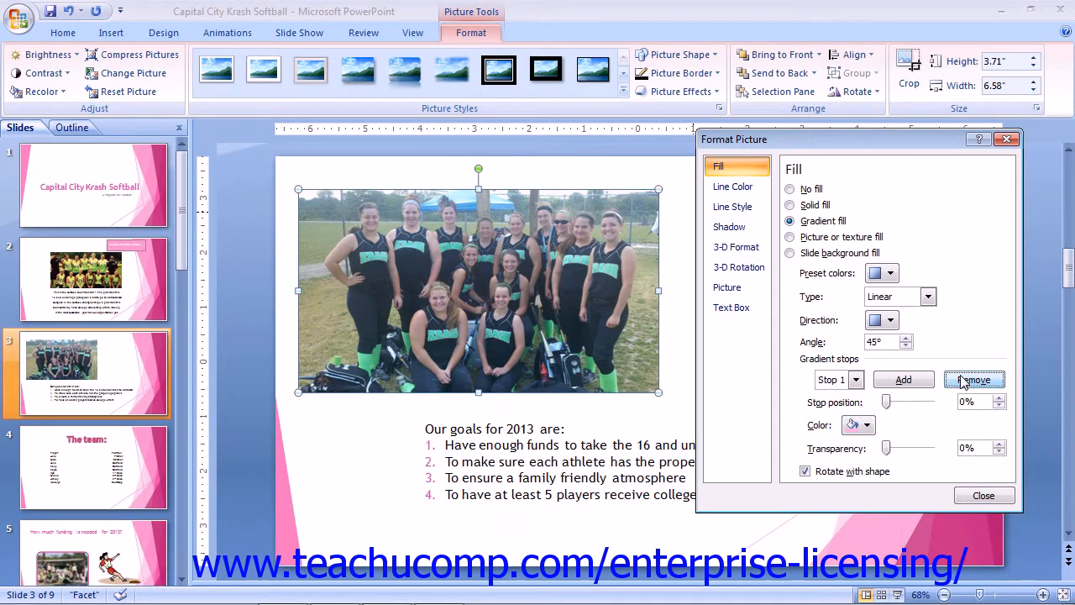
pyautogui.click(854, 380)
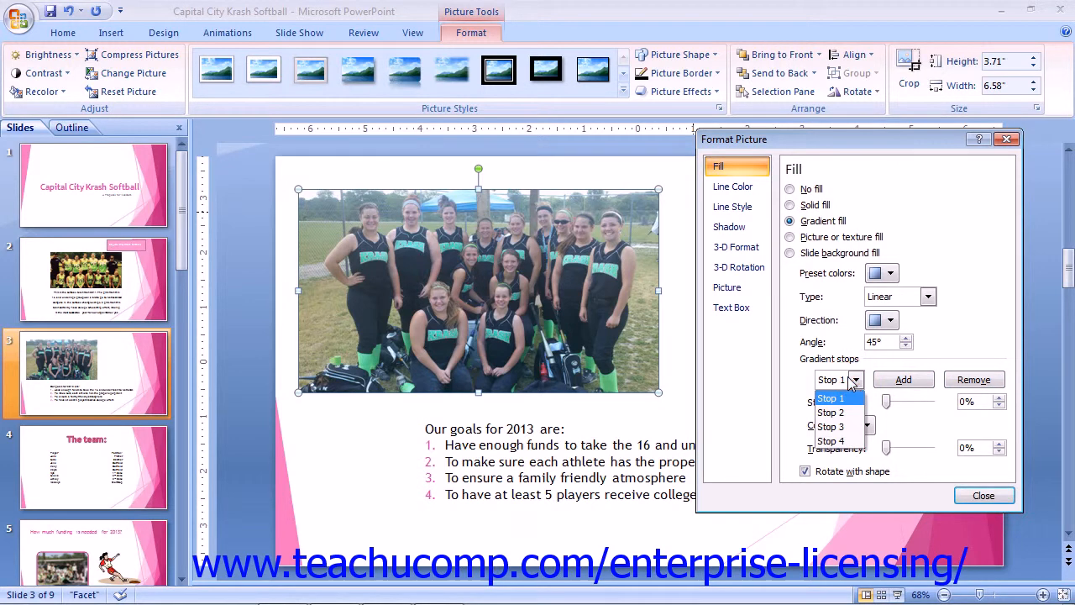
pyautogui.click(855, 379)
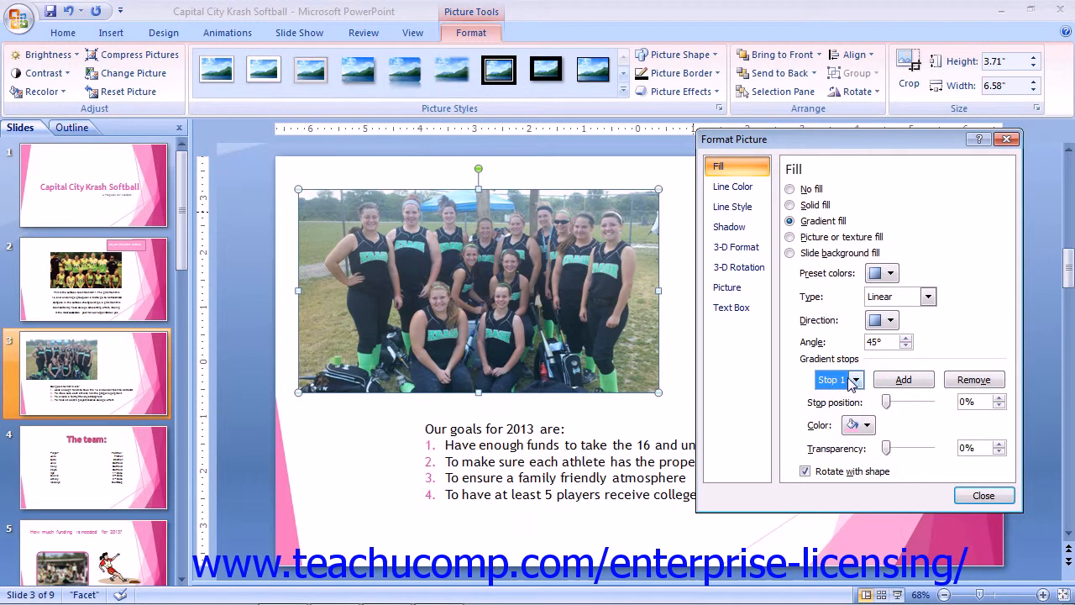
# Step: Add two more stops to the gradient and check the updated set of stops
pyautogui.click(912, 383)
pyautogui.click(911, 383)
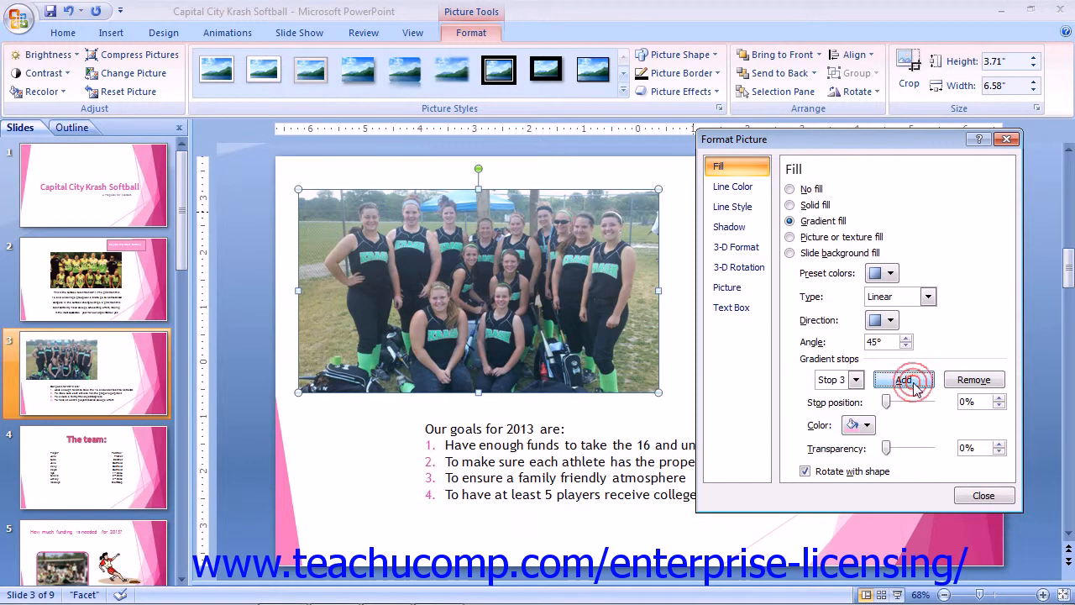
pyautogui.click(855, 381)
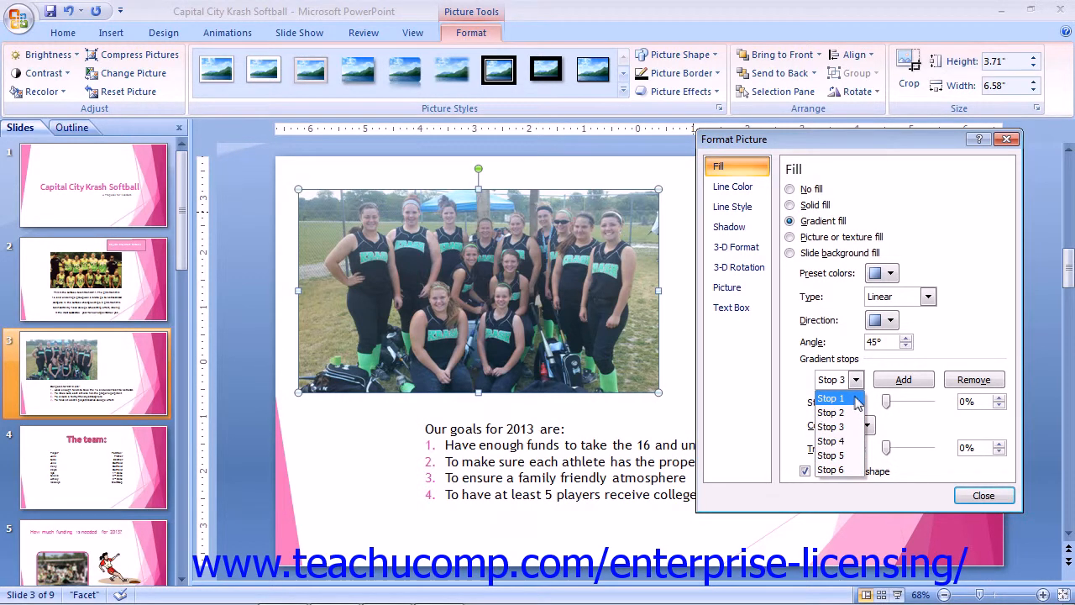
pyautogui.click(856, 380)
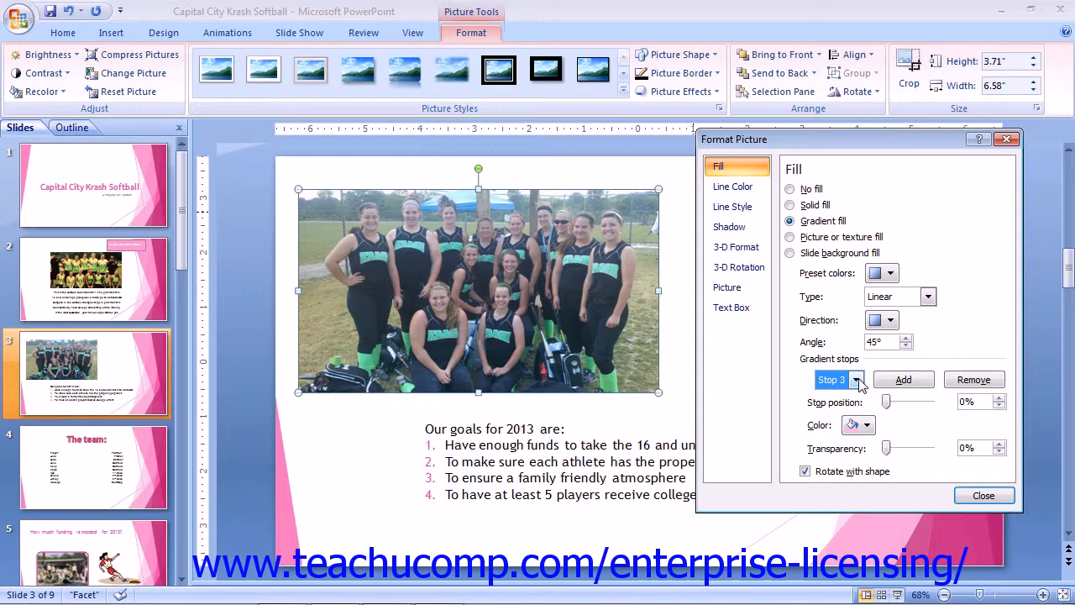
# Step: Select gradient Stop 4 and set its stop position to 33%
pyautogui.click(855, 379)
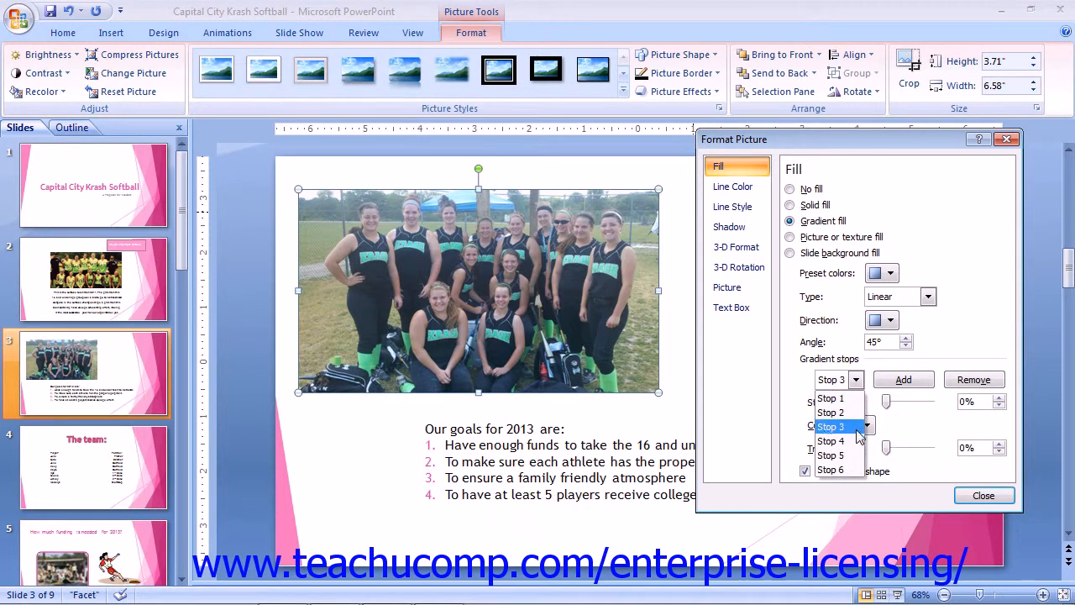
pyautogui.click(858, 440)
pyautogui.click(856, 380)
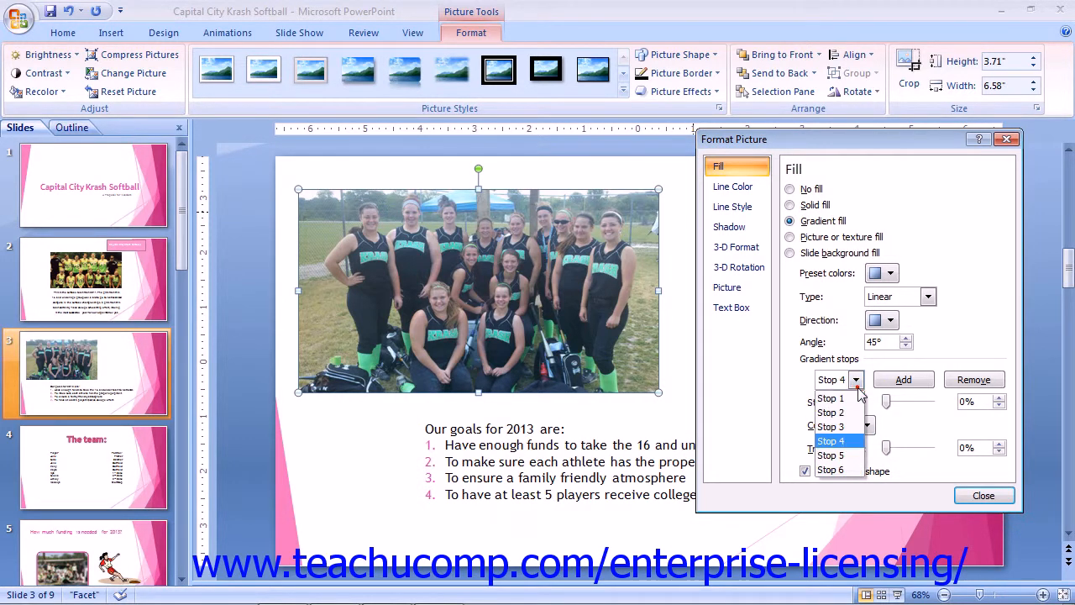
pyautogui.click(834, 444)
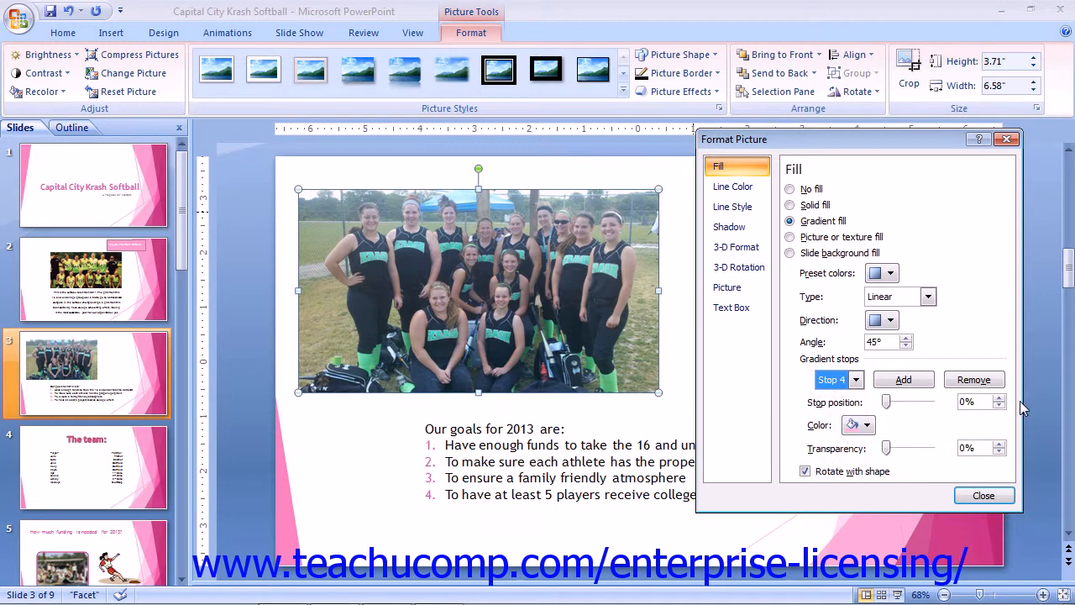
pyautogui.moveTo(888, 402); pyautogui.dragTo(902, 402)
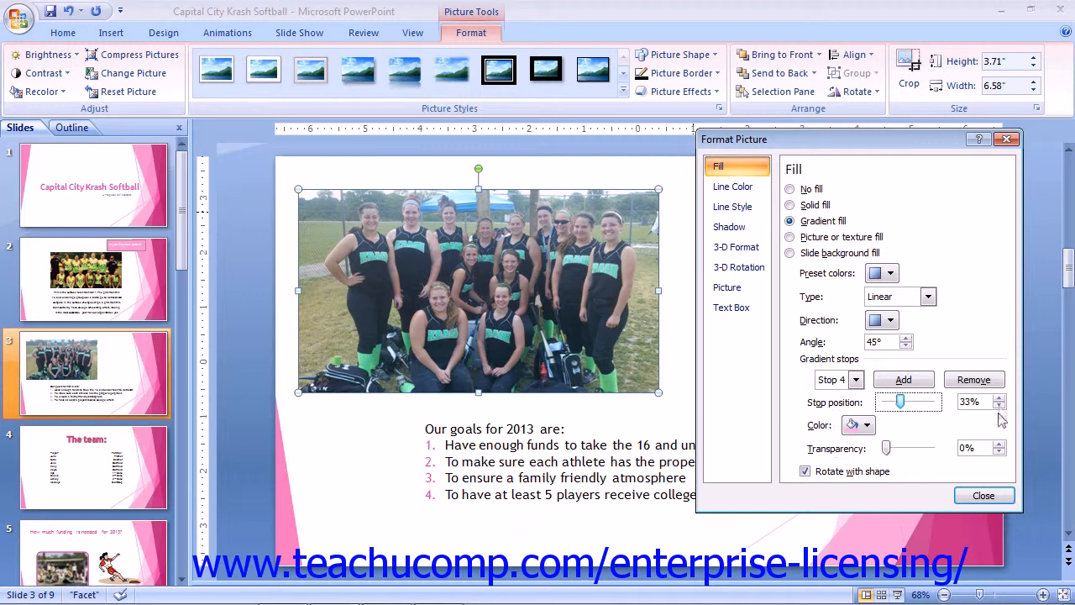
# Step: Set gradient Stop 3's position to 84%, and switch Rotate with shape off and back on
pyautogui.click(844, 380)
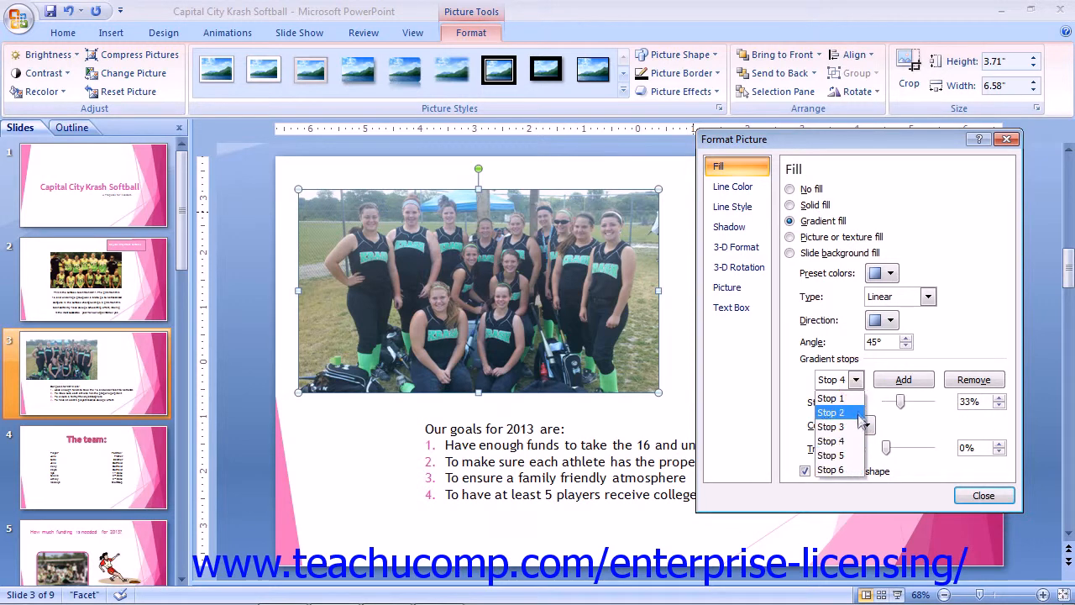
pyautogui.click(828, 401)
pyautogui.click(888, 402)
pyautogui.click(856, 379)
pyautogui.click(848, 404)
pyautogui.click(854, 380)
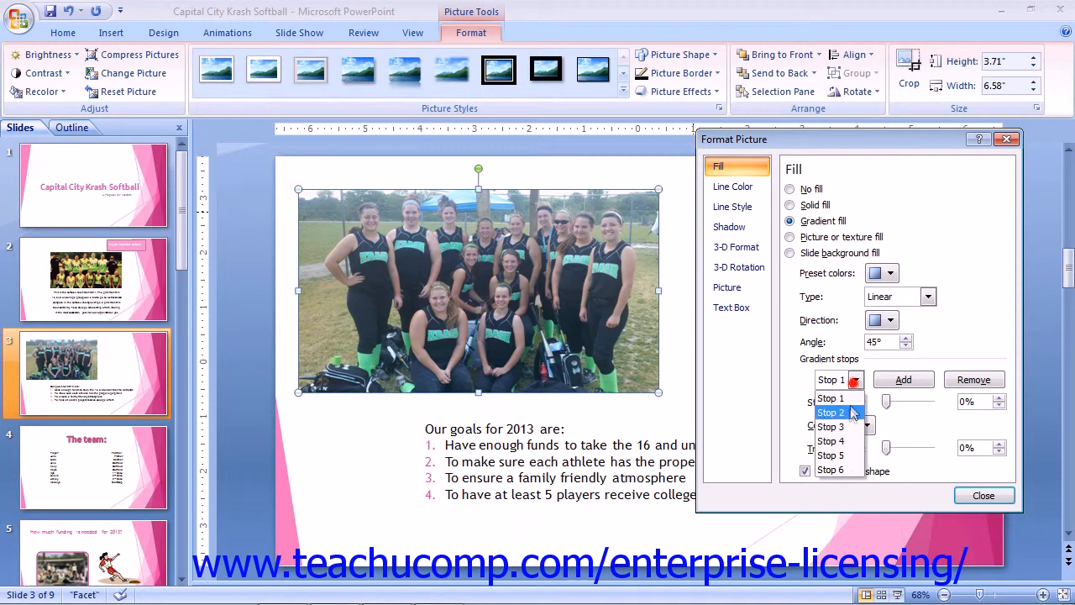
pyautogui.click(851, 426)
pyautogui.moveTo(886, 403); pyautogui.dragTo(923, 403)
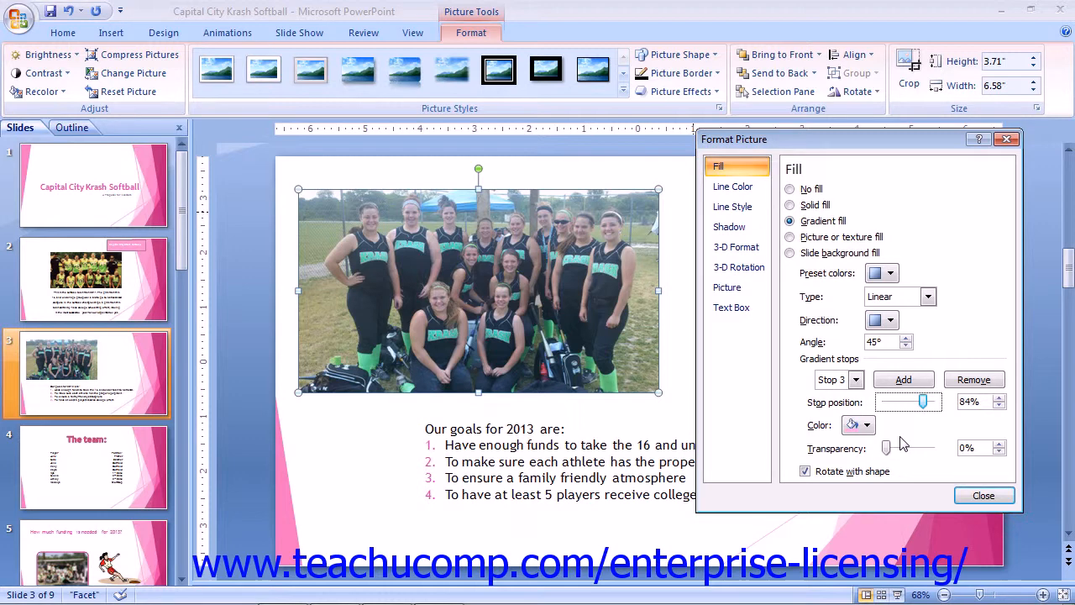
pyautogui.click(808, 473)
pyautogui.click(806, 472)
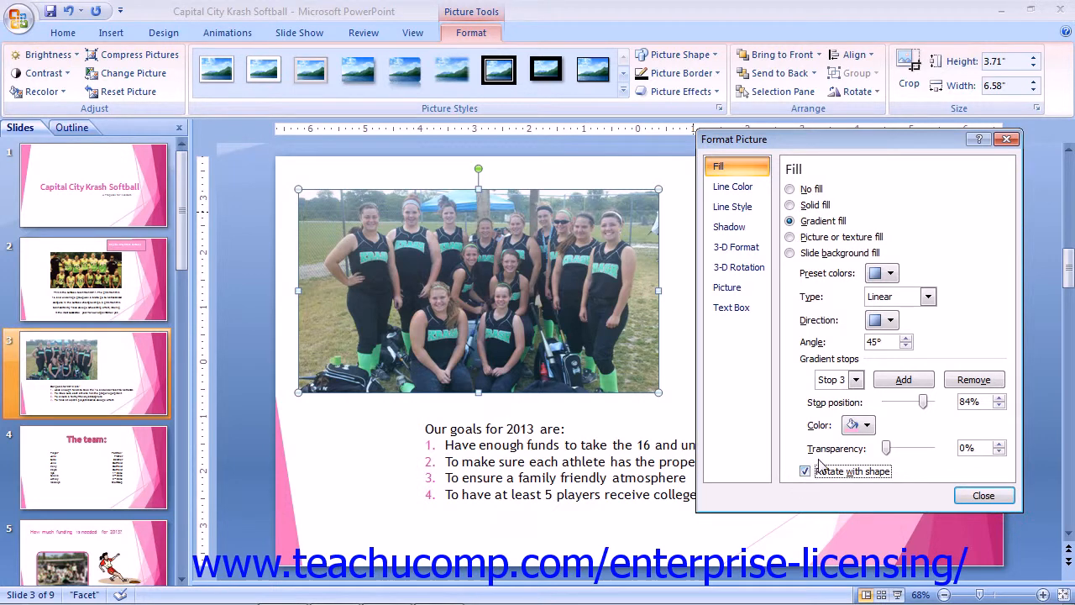
# Step: Switch the team photo's fill to Picture or texture fill and review the available textures
pyautogui.click(791, 238)
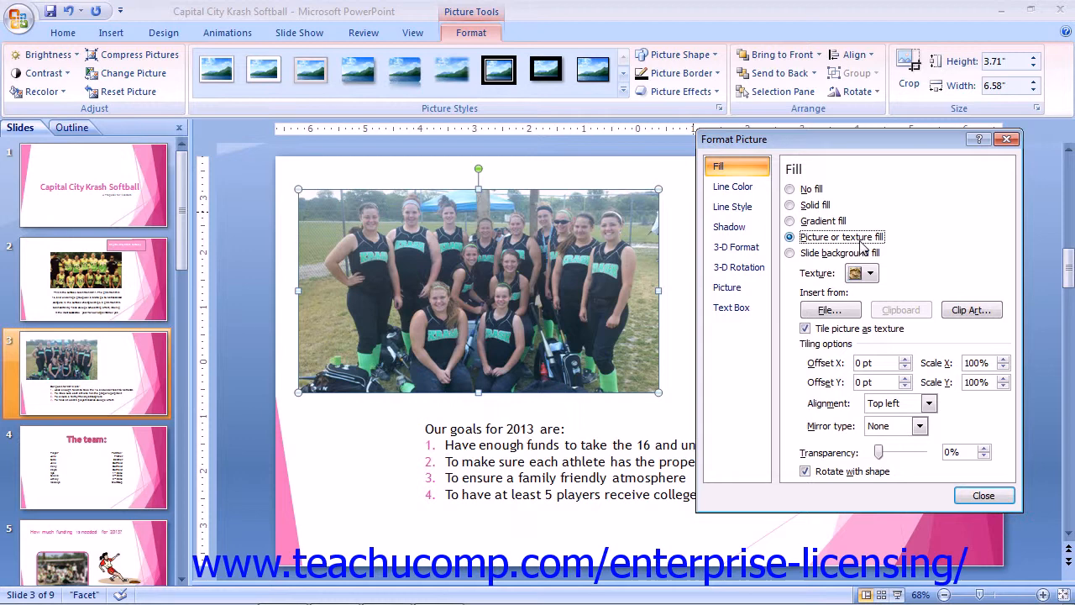
pyautogui.click(870, 273)
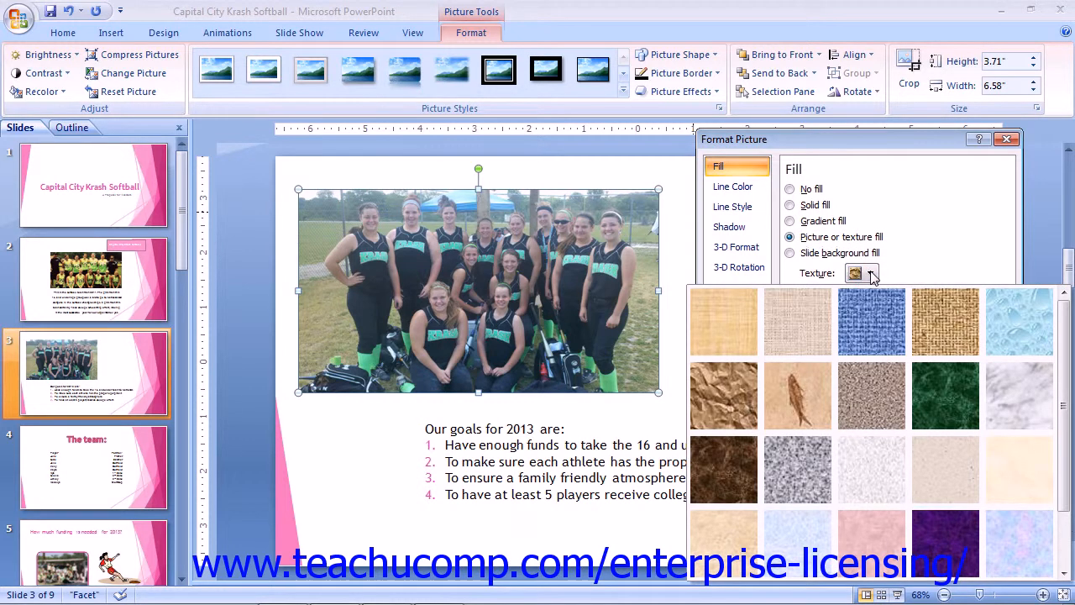
pyautogui.click(871, 274)
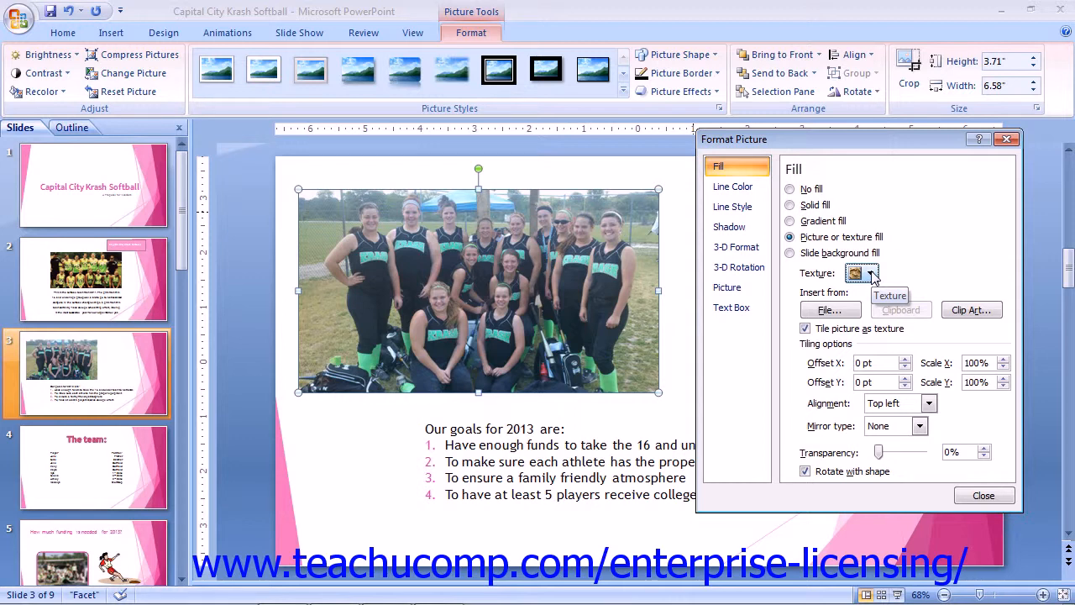
# Step: Examine the file and clip art sources for a fill picture, closing each without inserting anything
pyautogui.click(853, 310)
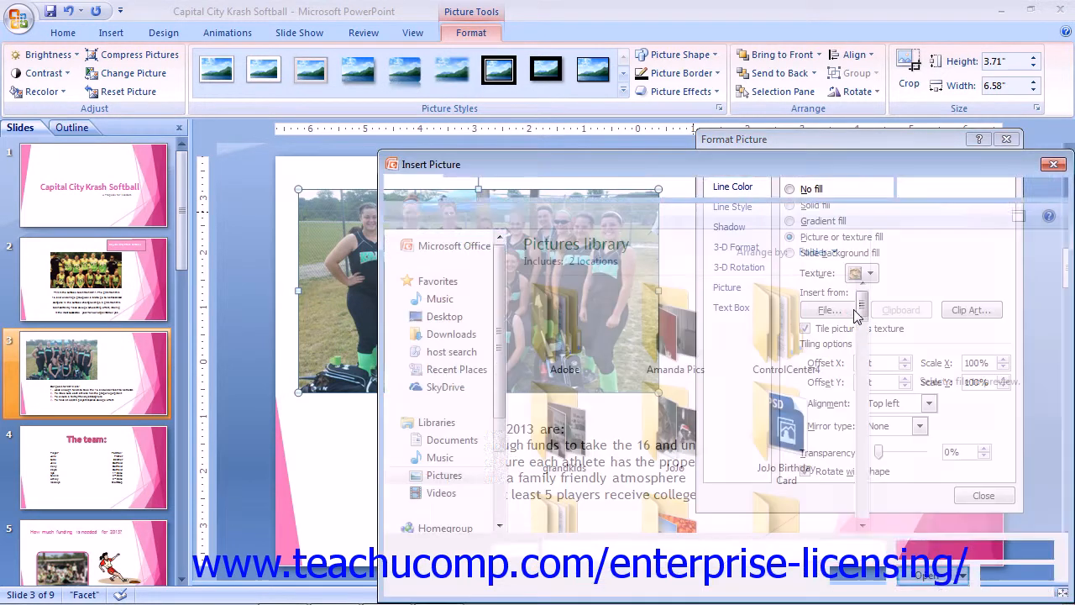
pyautogui.click(1054, 163)
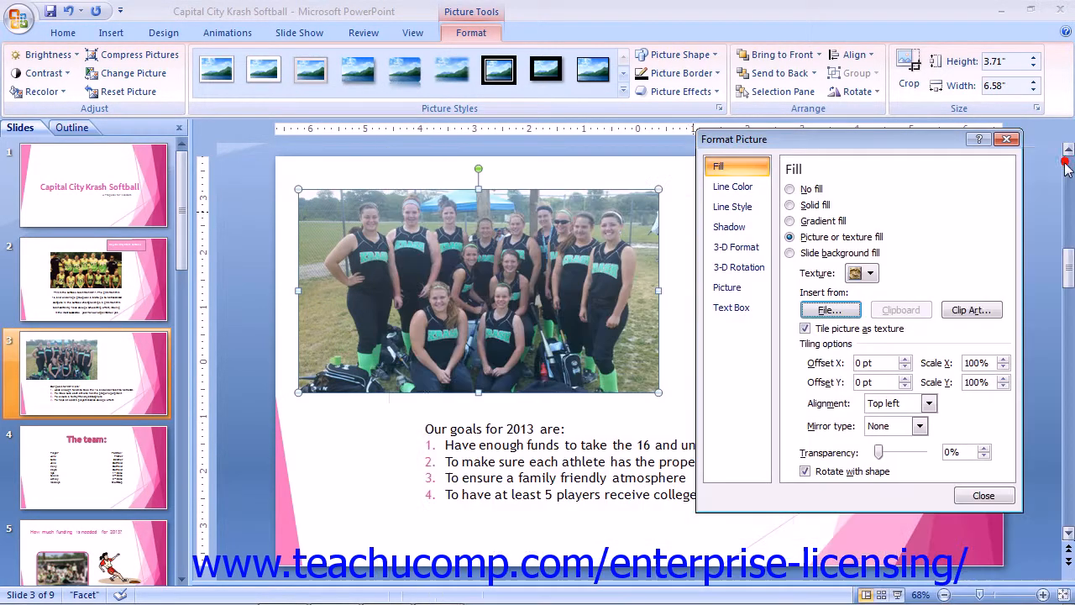
pyautogui.click(908, 315)
pyautogui.click(974, 310)
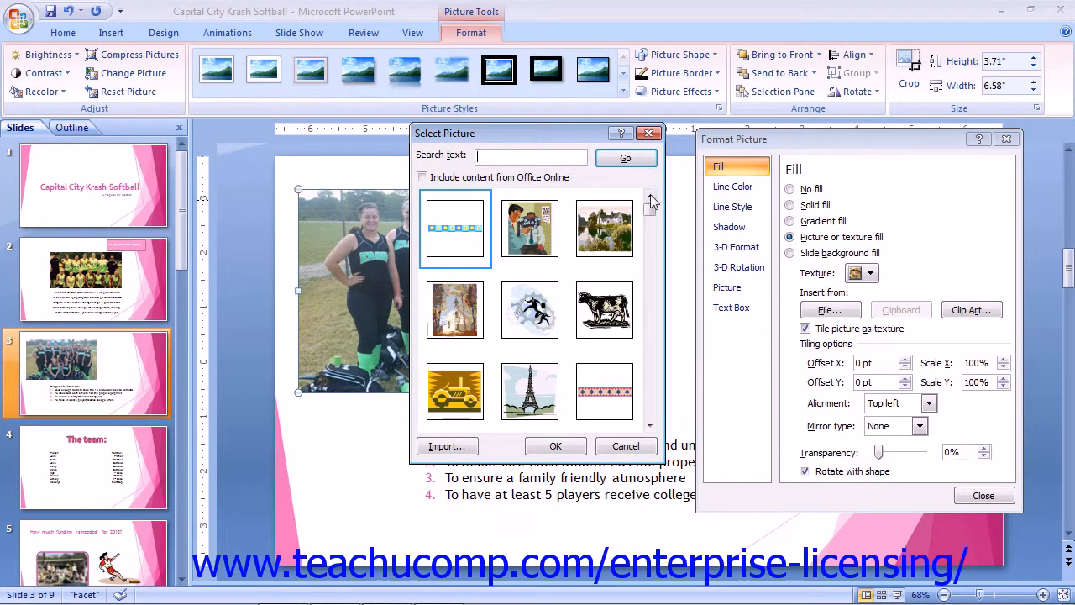
pyautogui.click(649, 132)
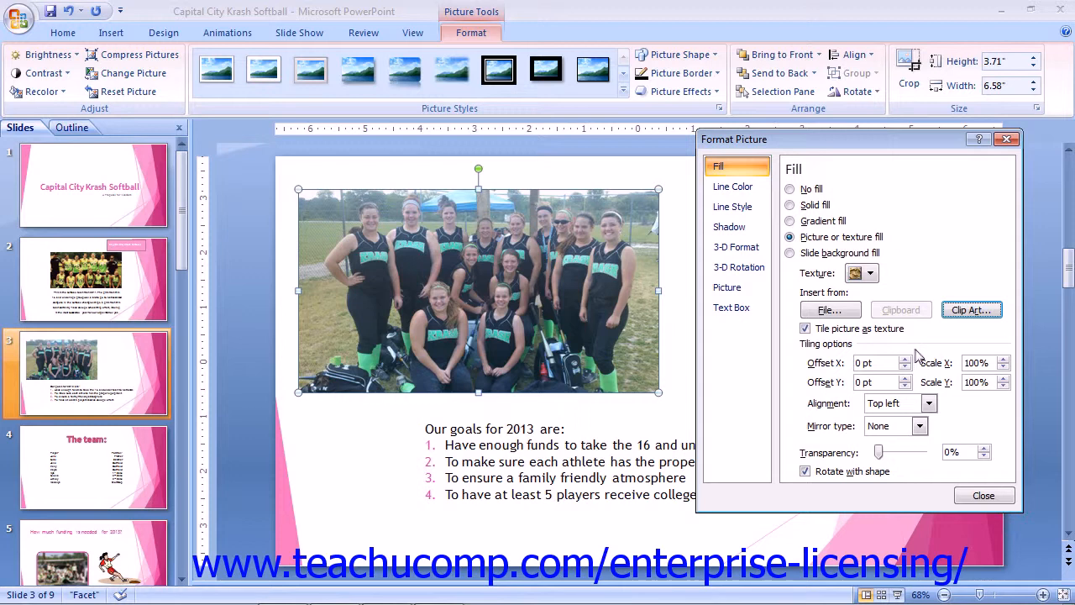
# Step: Turn off Tile picture as texture to check the stretch options, and turn tiling back on
pyautogui.click(806, 330)
pyautogui.click(804, 329)
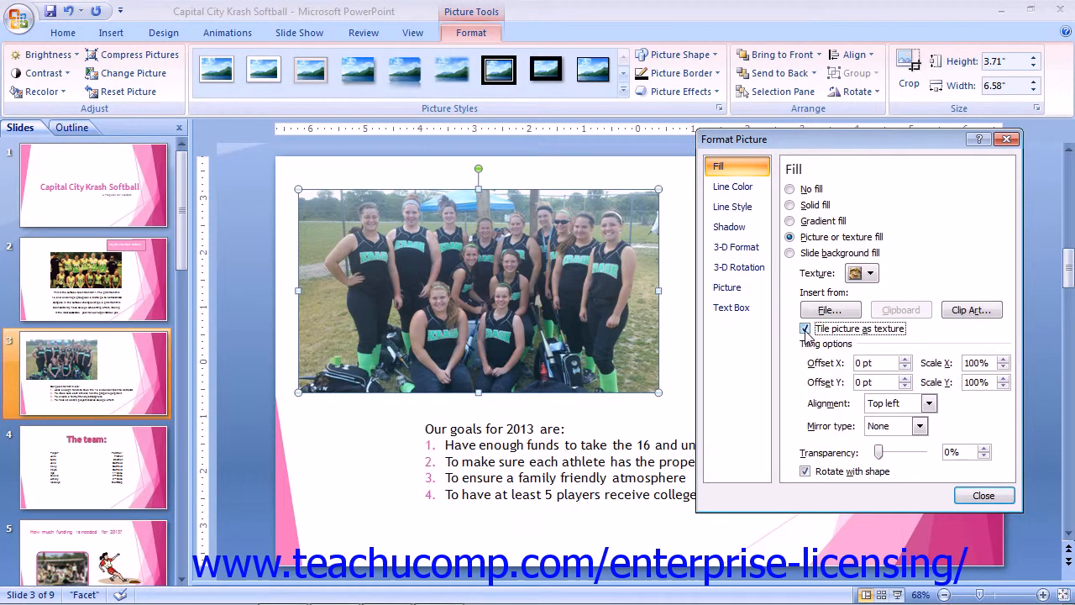
pyautogui.click(805, 329)
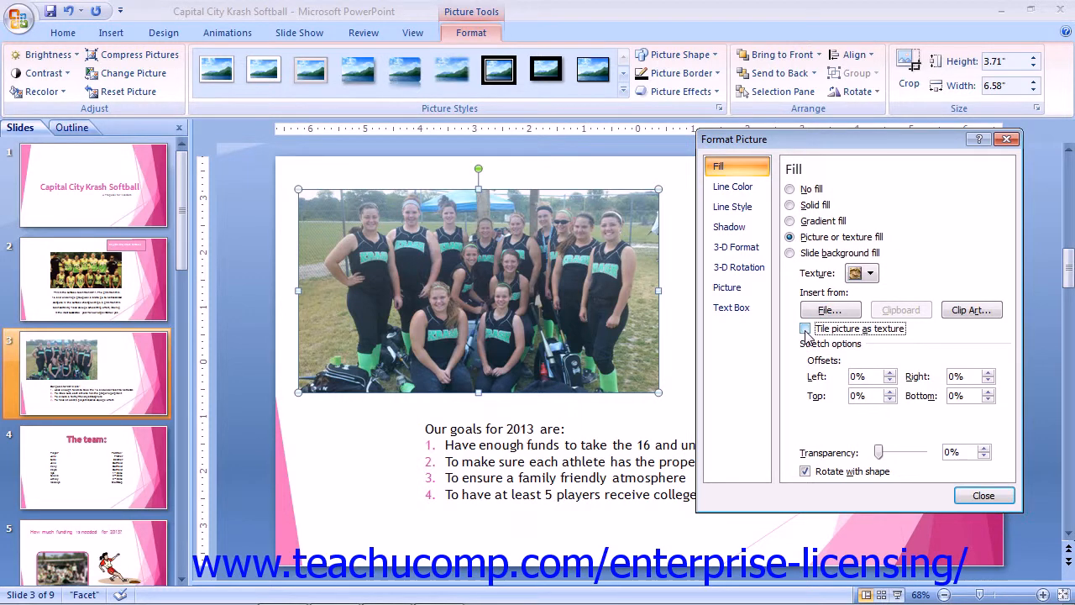
pyautogui.click(804, 329)
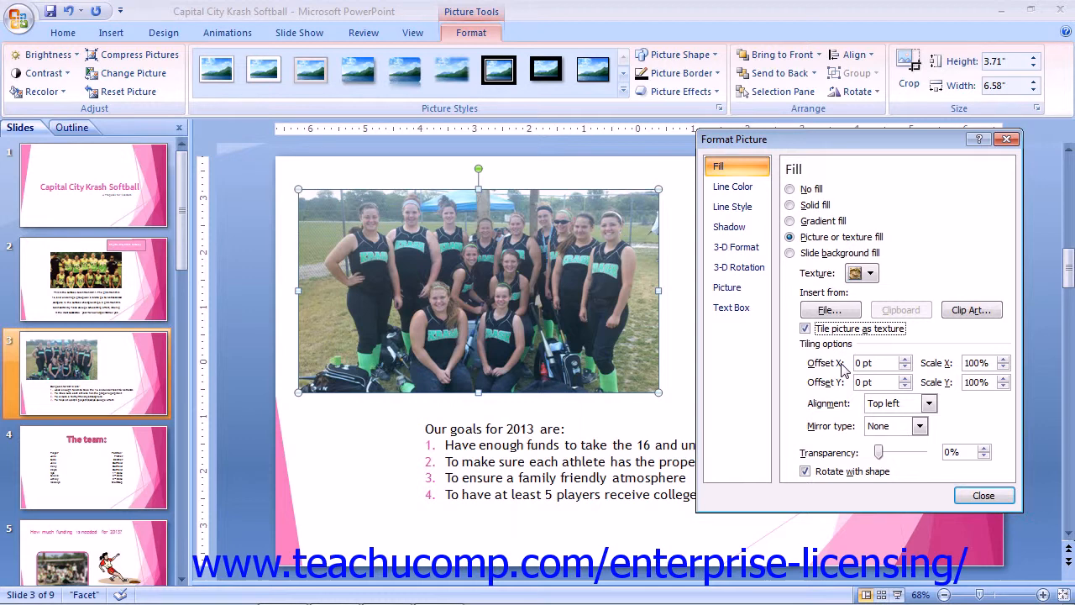
# Step: Review the alignment and mirror type choices in the tiling options
pyautogui.click(928, 405)
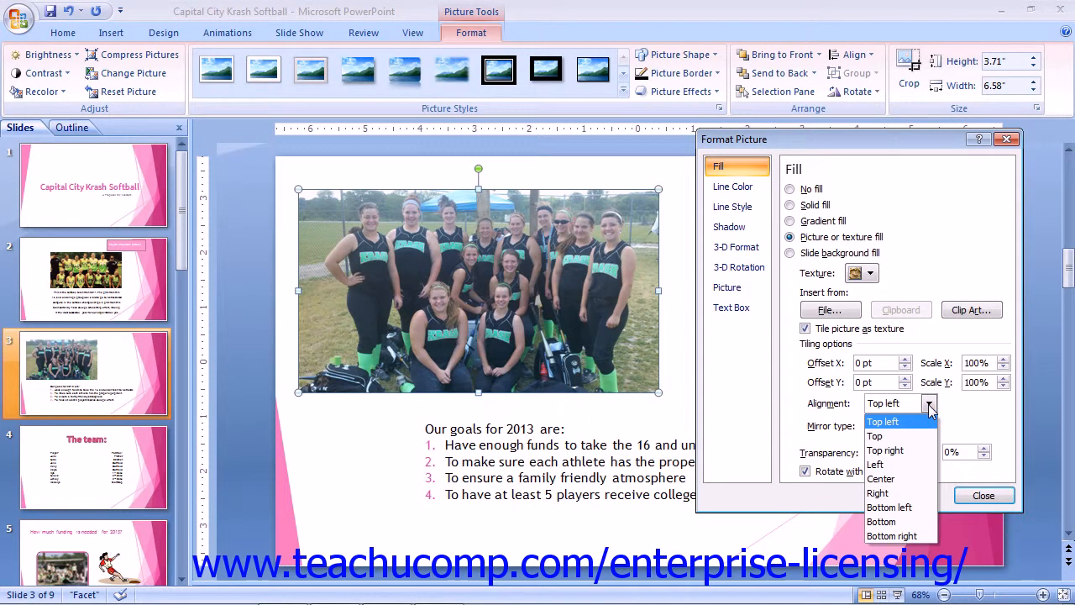
pyautogui.click(929, 405)
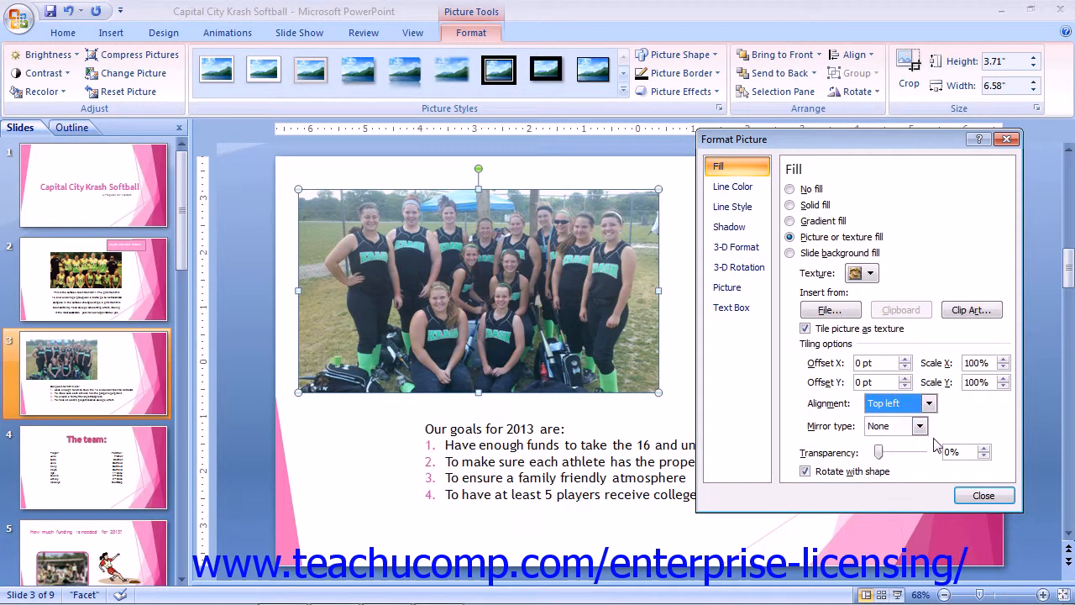
pyautogui.click(920, 427)
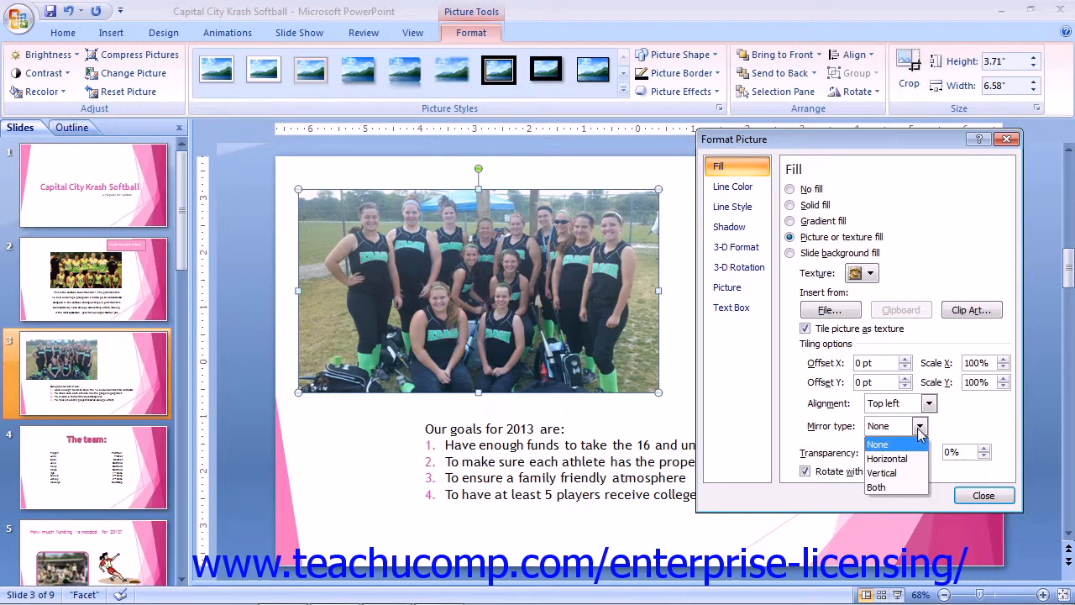
pyautogui.click(920, 428)
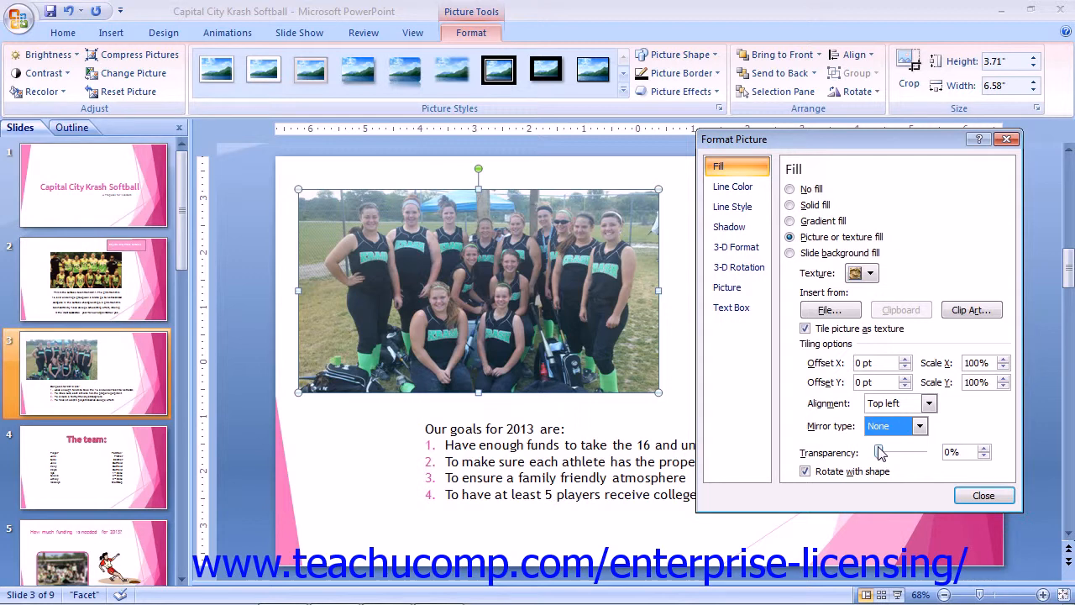
# Step: Switch Rotate with shape off and back on, and set the photo's fill to Slide background fill
pyautogui.click(804, 472)
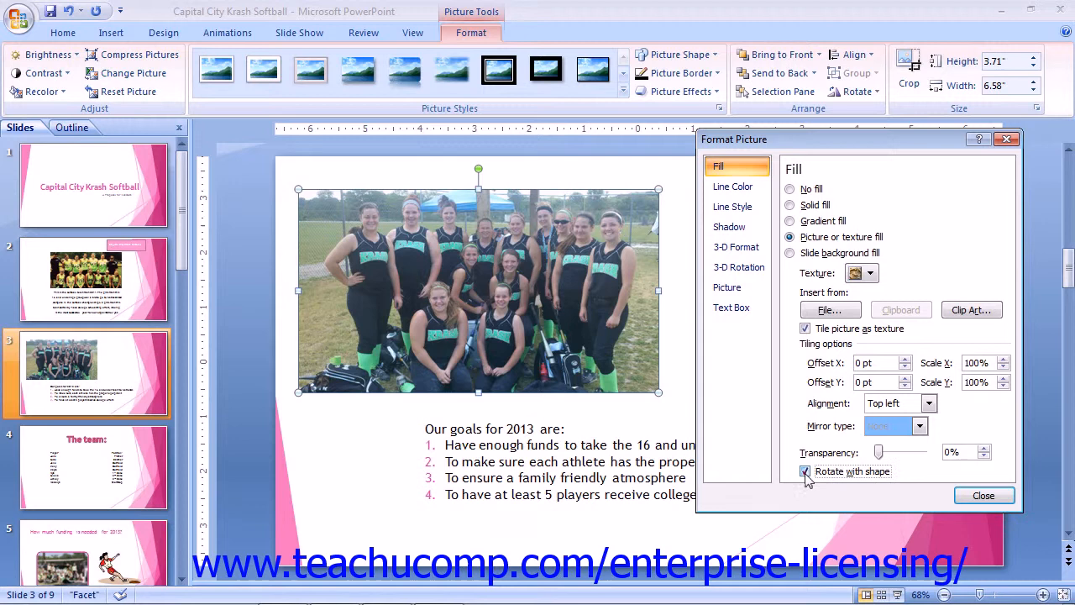
pyautogui.click(804, 471)
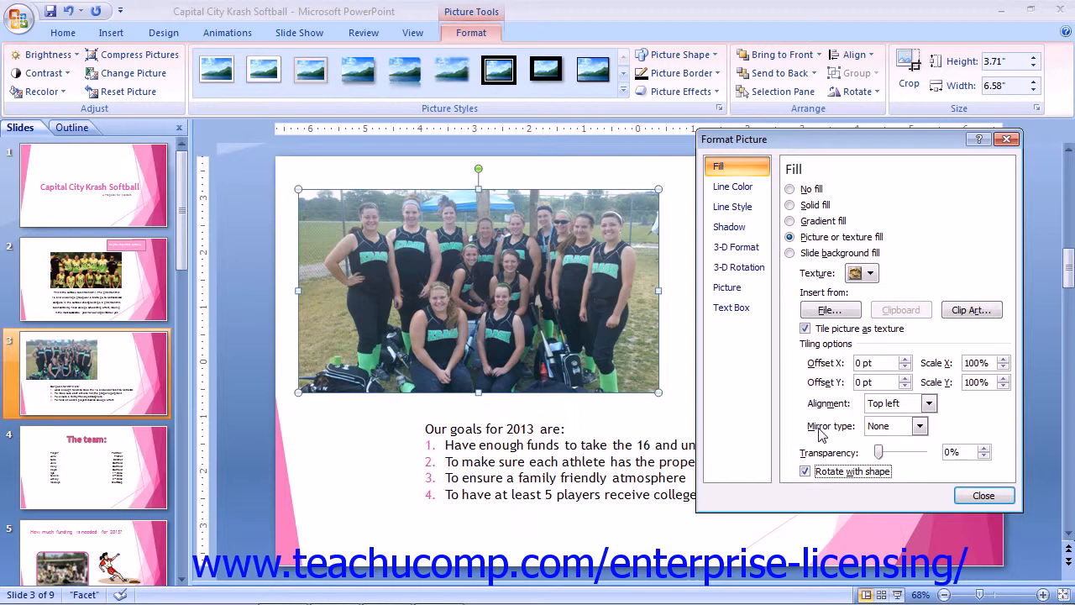
pyautogui.click(790, 253)
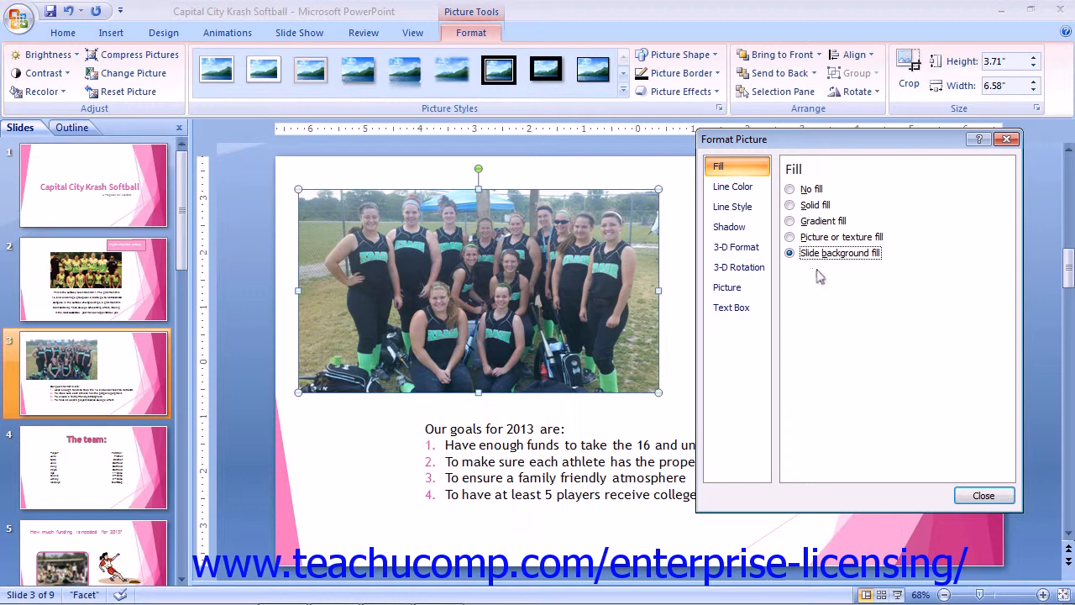
# Step: Try the solid line and gradient line options for the photo's line color, and return it to No line
pyautogui.click(744, 188)
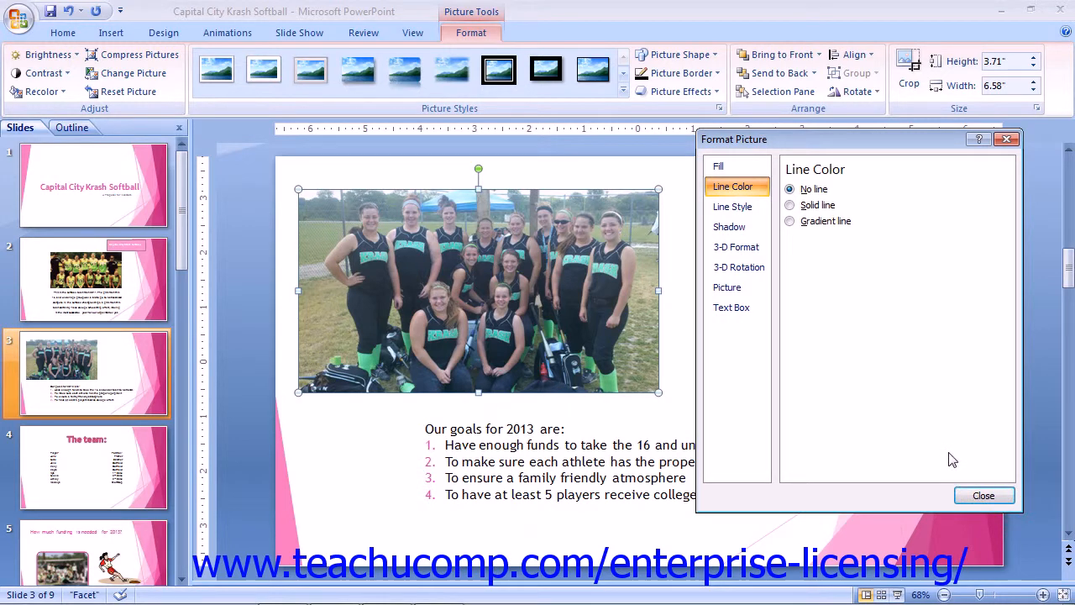
pyautogui.click(794, 205)
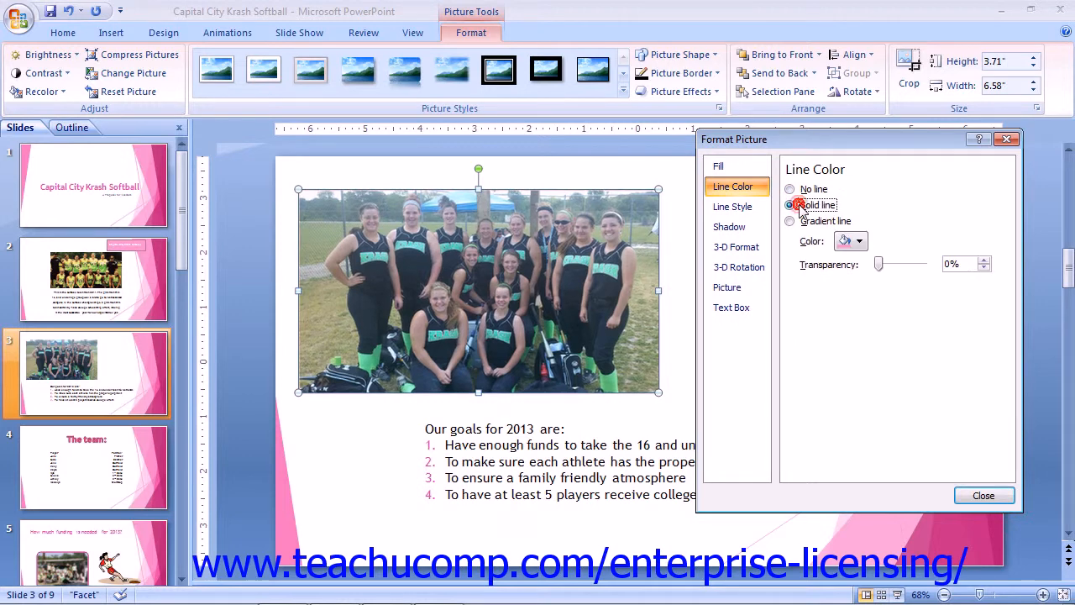
pyautogui.click(793, 222)
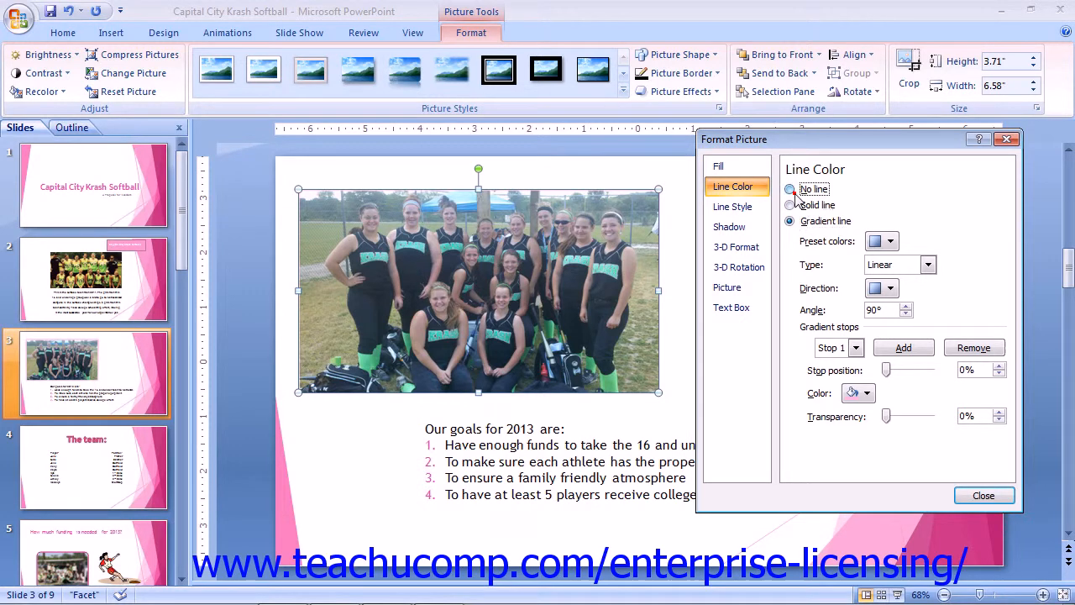
pyautogui.click(794, 191)
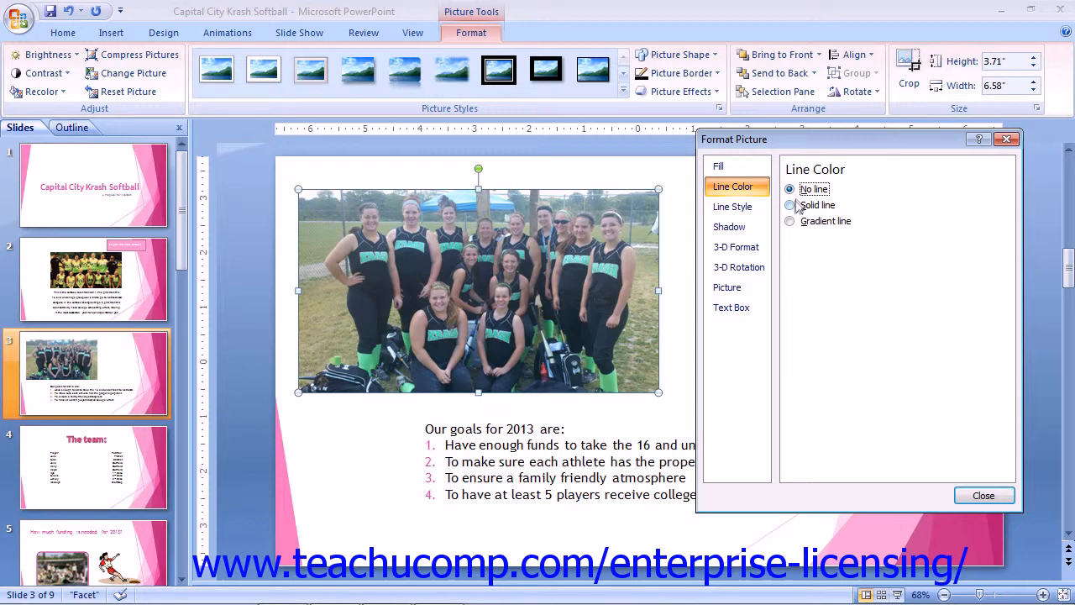
# Step: Apply a solid line to the photo and review the palette, standard and custom colors without picking a new one
pyautogui.click(790, 205)
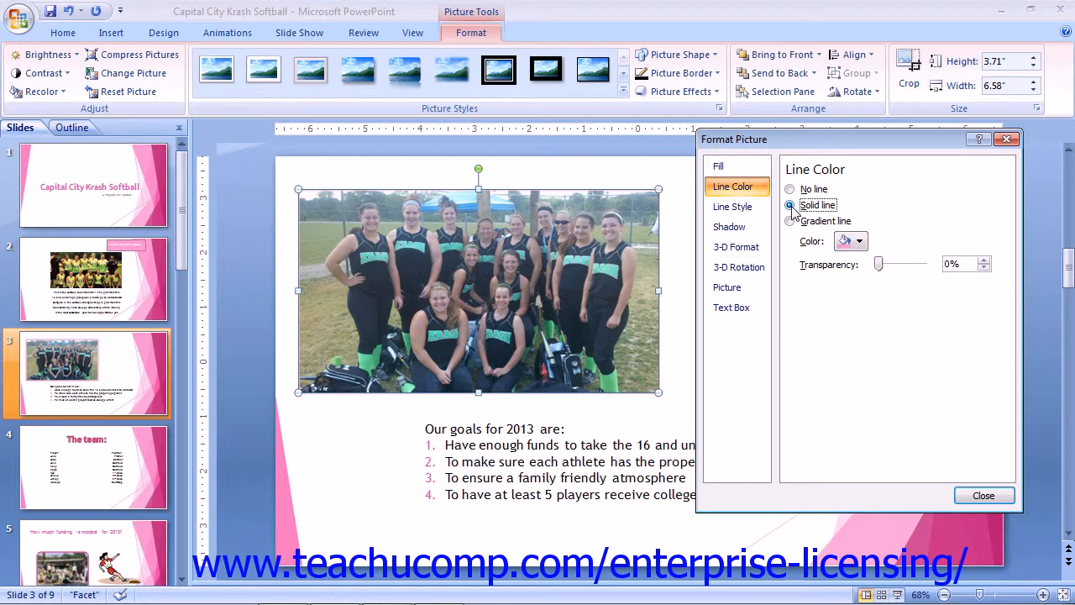
pyautogui.click(857, 243)
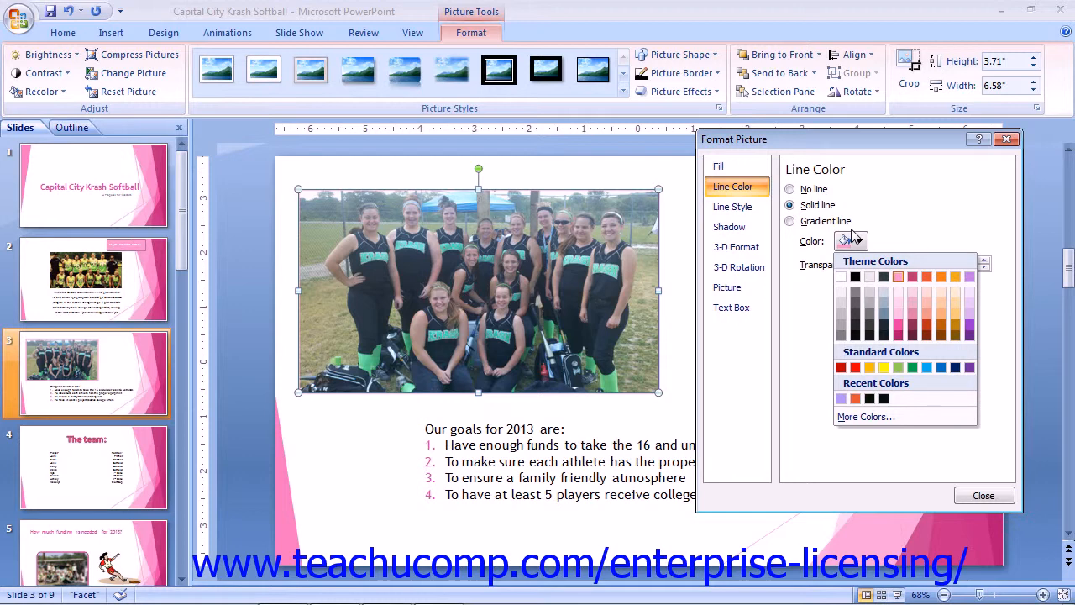
pyautogui.click(869, 416)
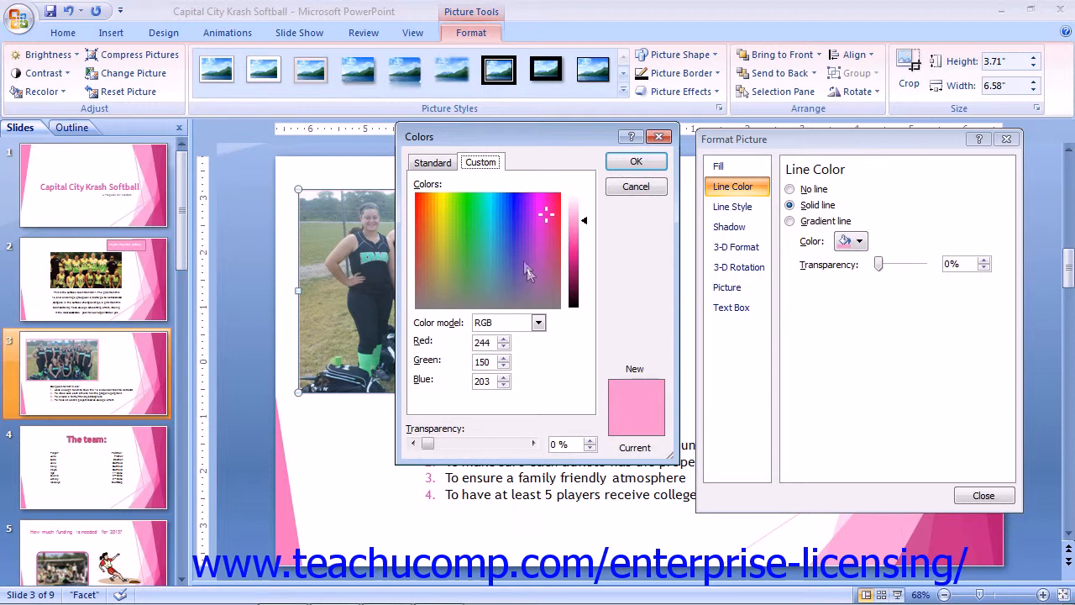
pyautogui.click(432, 162)
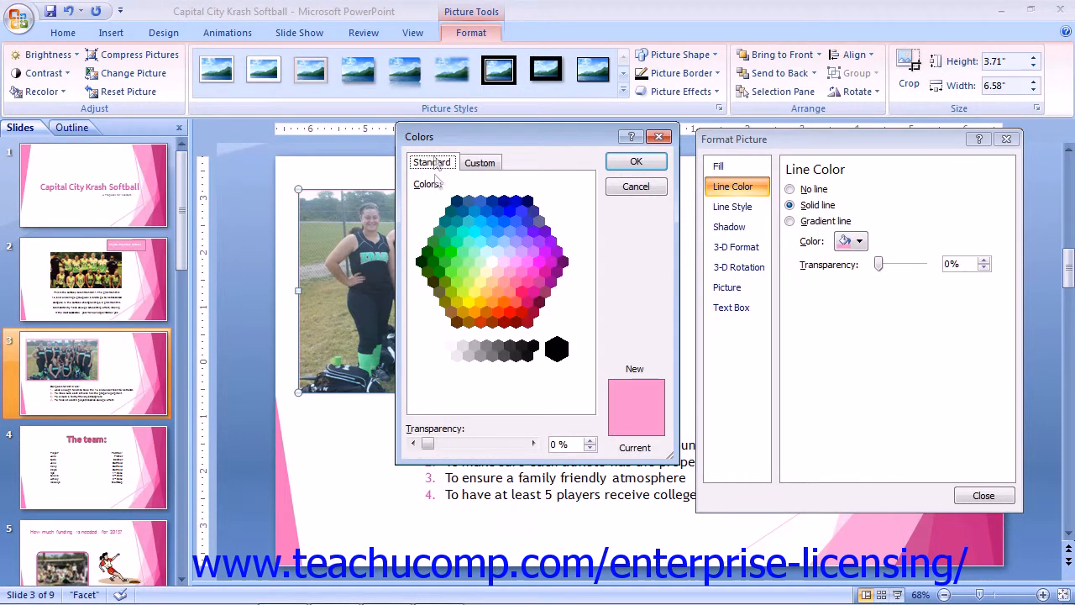
pyautogui.click(482, 164)
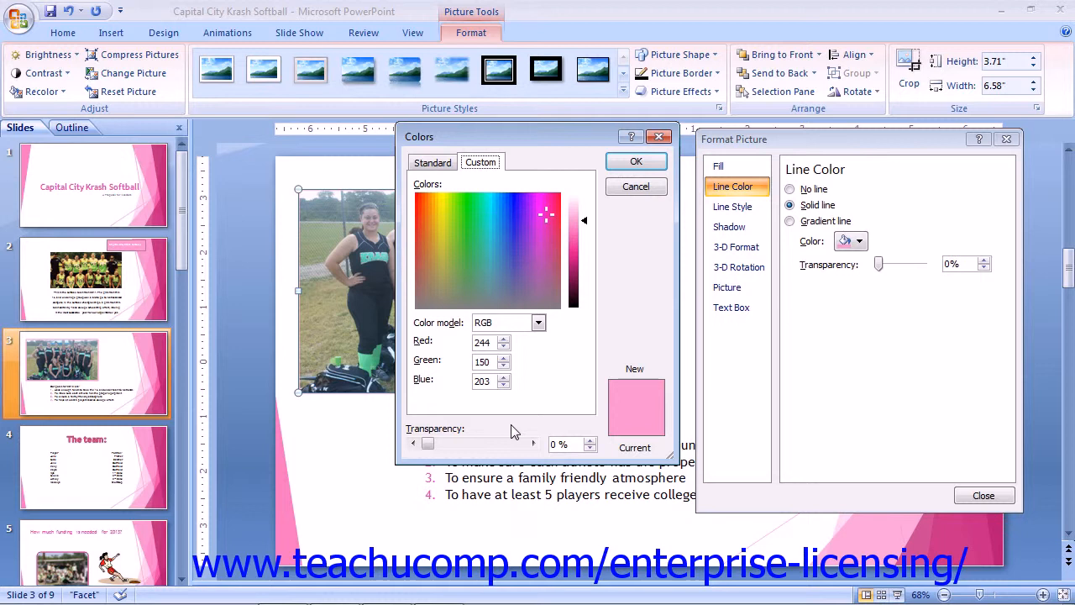
pyautogui.click(657, 185)
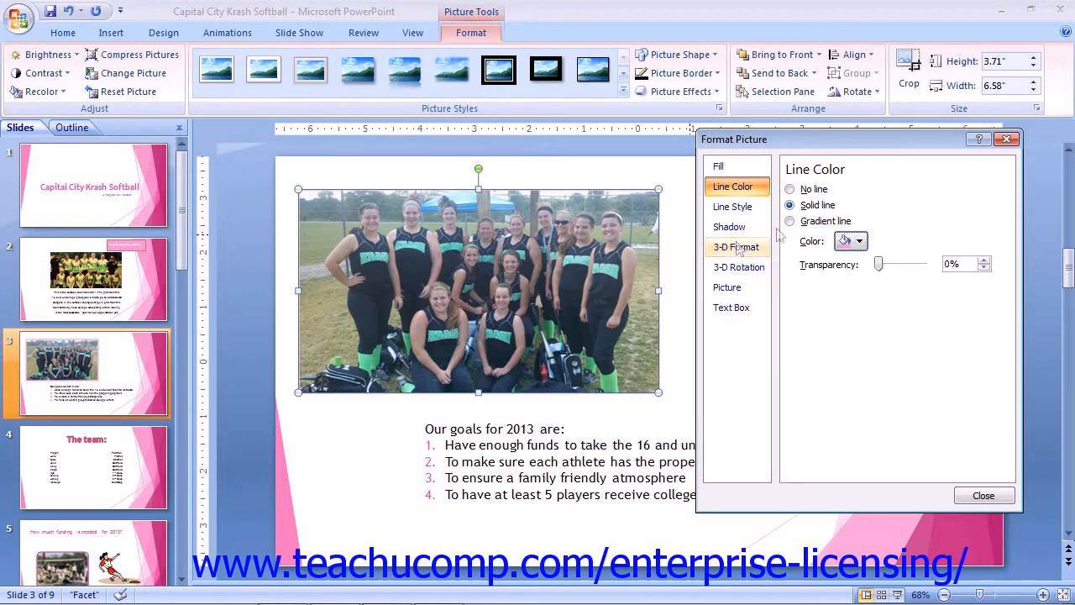
# Step: Give the photo a gradient line and set the line width to 1.25 pt
pyautogui.click(790, 221)
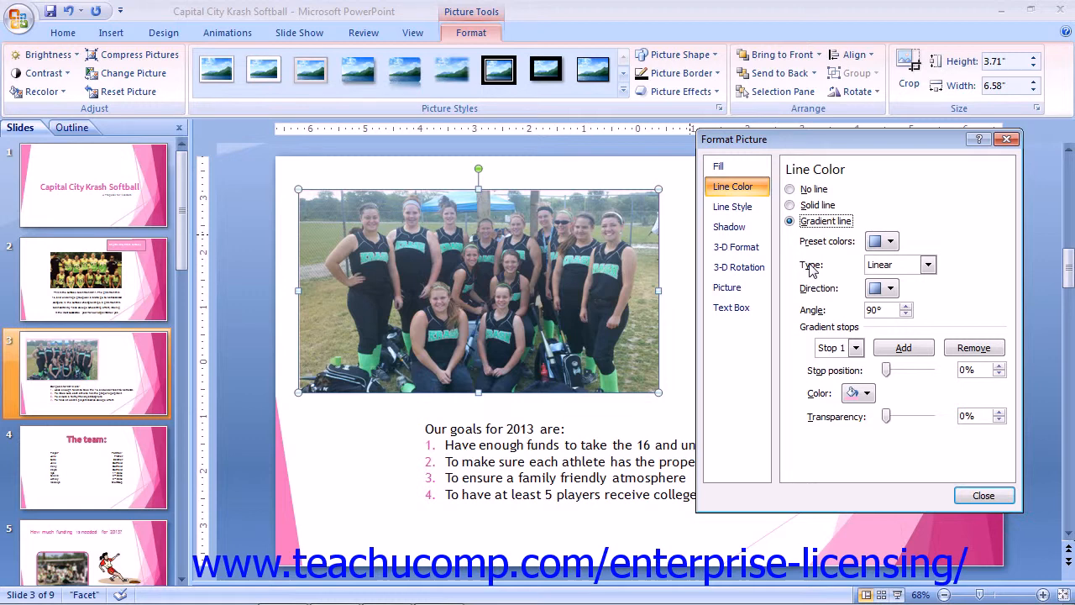
pyautogui.click(733, 210)
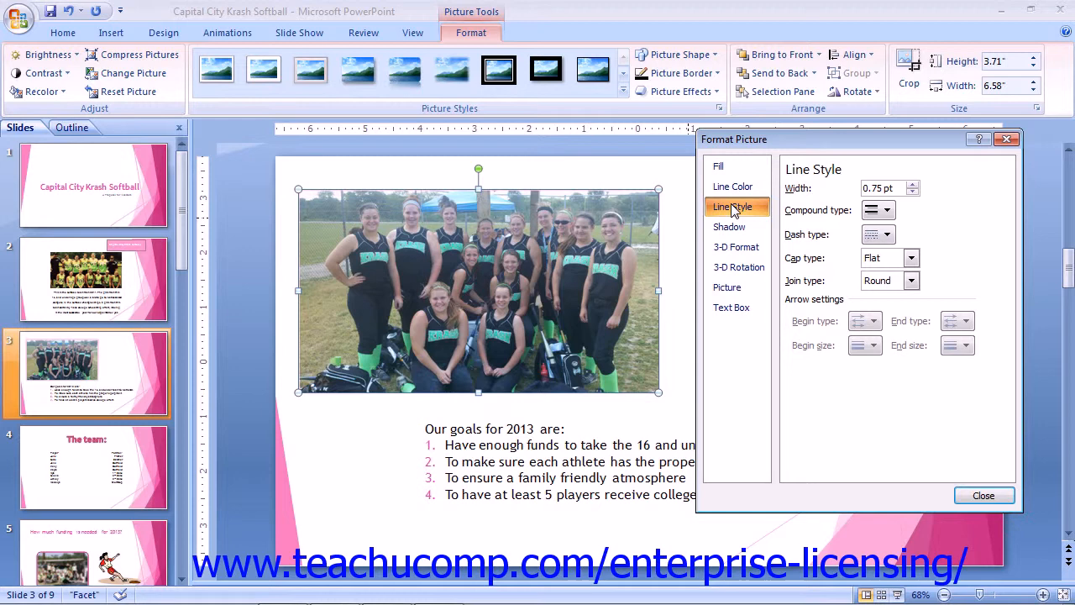
pyautogui.click(912, 184)
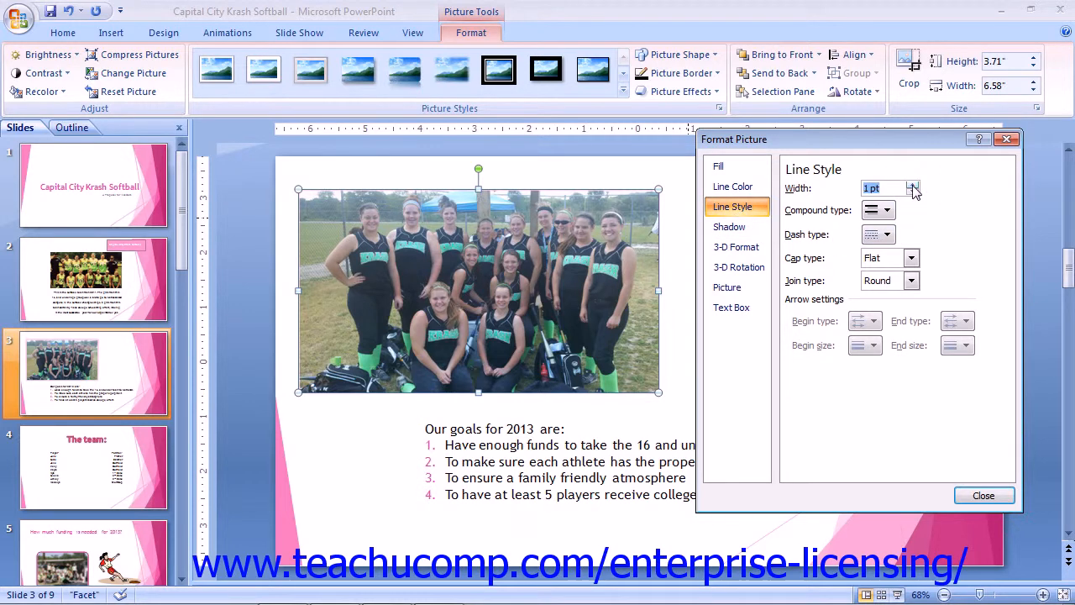
pyautogui.click(912, 185)
# Step: Review the compound, dash, cap and join type options for the photo's line style without changing any
pyautogui.click(887, 210)
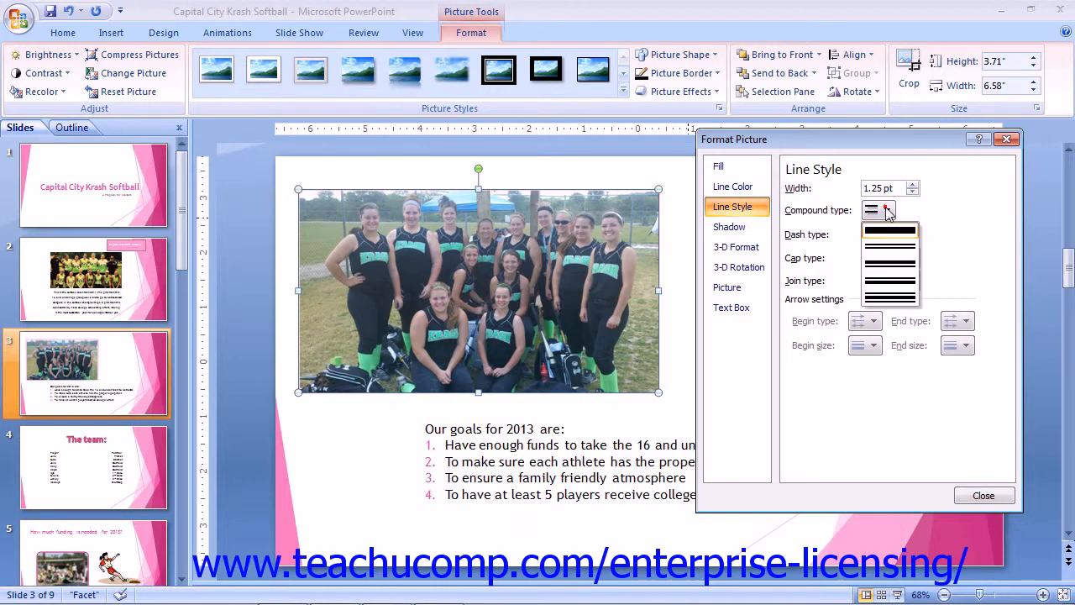
pyautogui.click(888, 211)
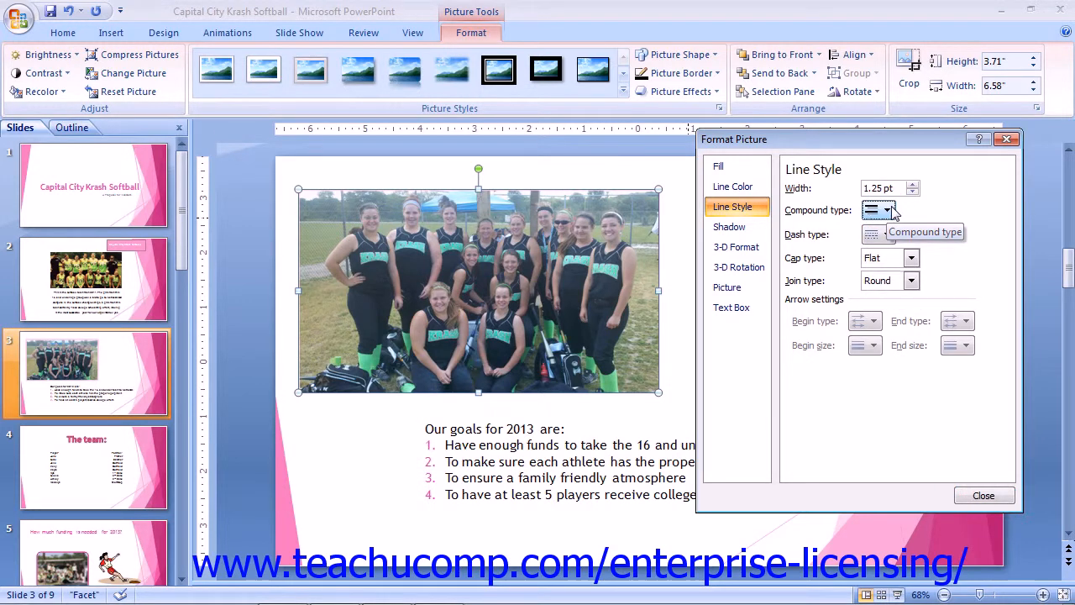
pyautogui.click(887, 235)
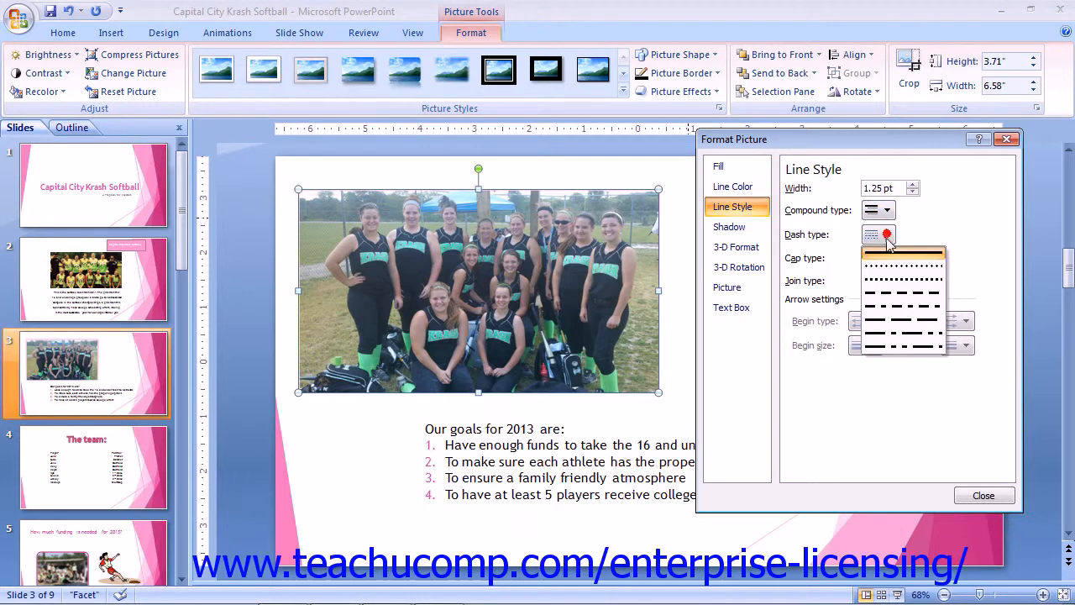
pyautogui.click(888, 236)
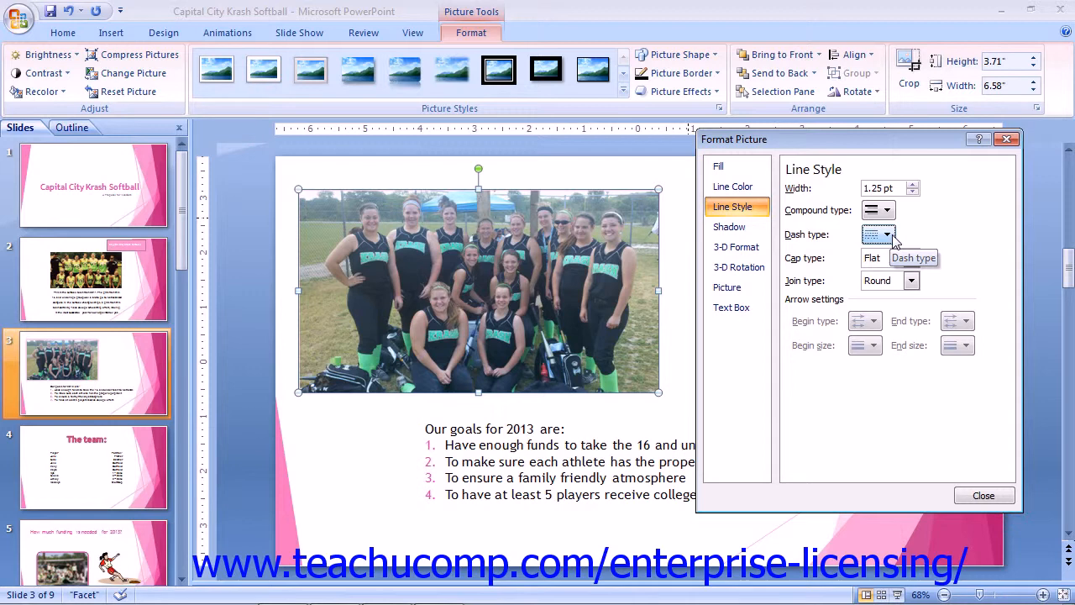
pyautogui.click(887, 237)
pyautogui.click(913, 268)
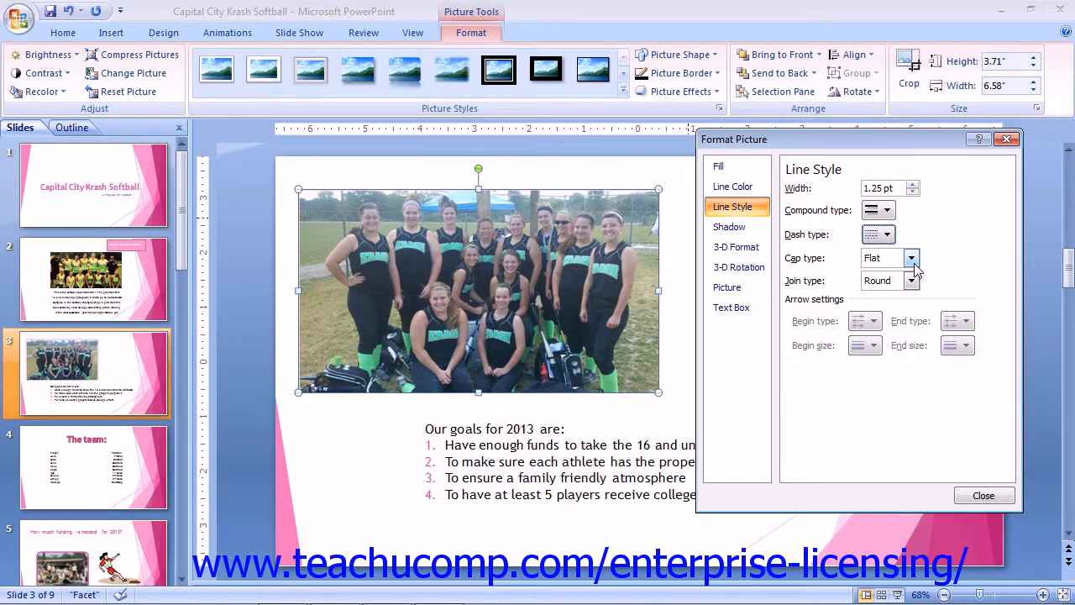
pyautogui.click(912, 260)
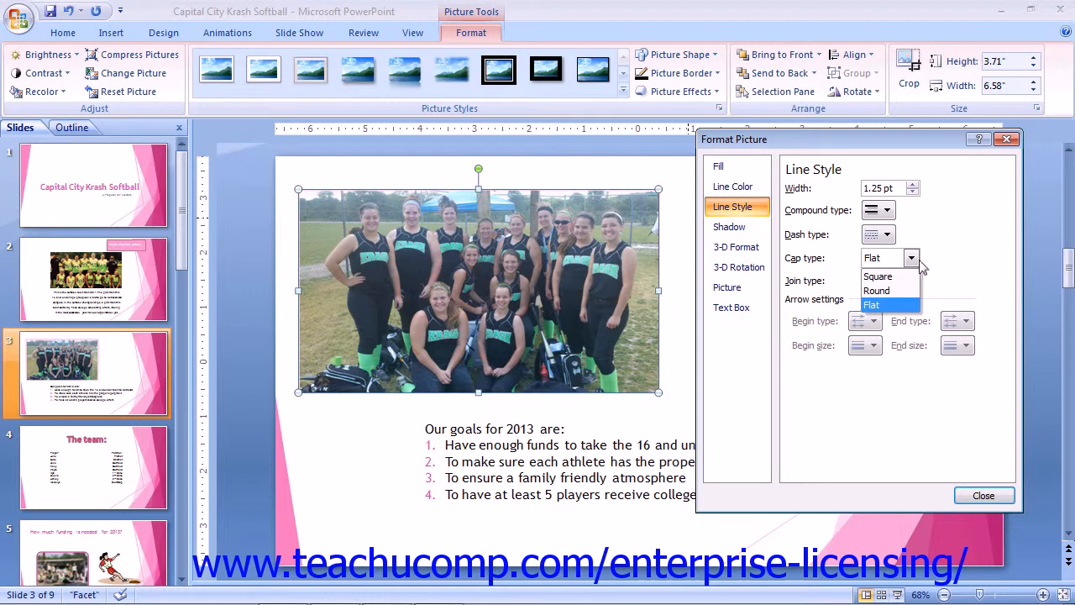
pyautogui.click(920, 262)
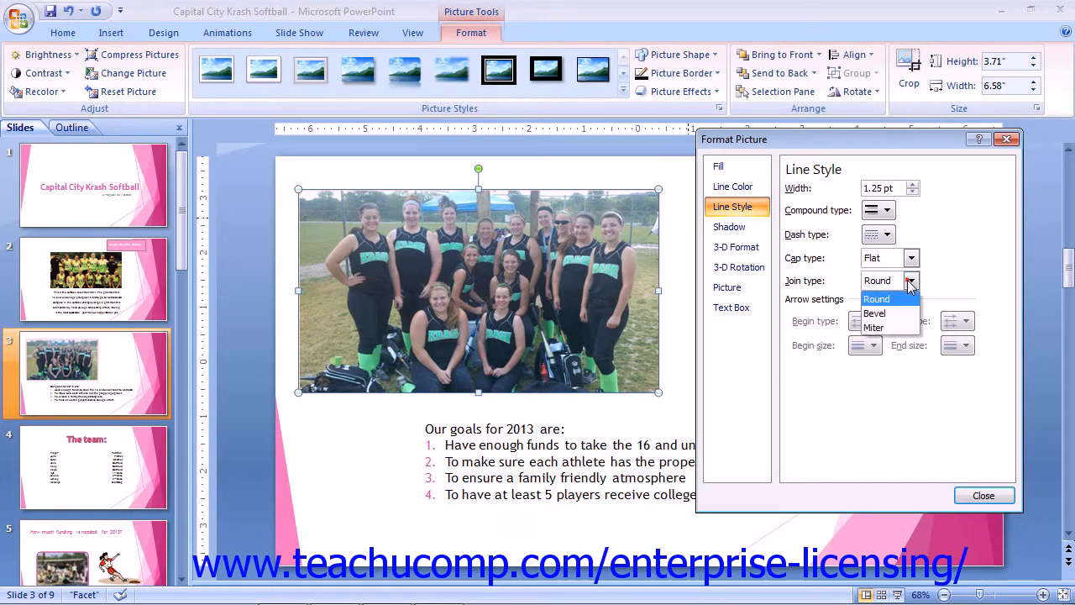
pyautogui.click(911, 280)
pyautogui.click(912, 282)
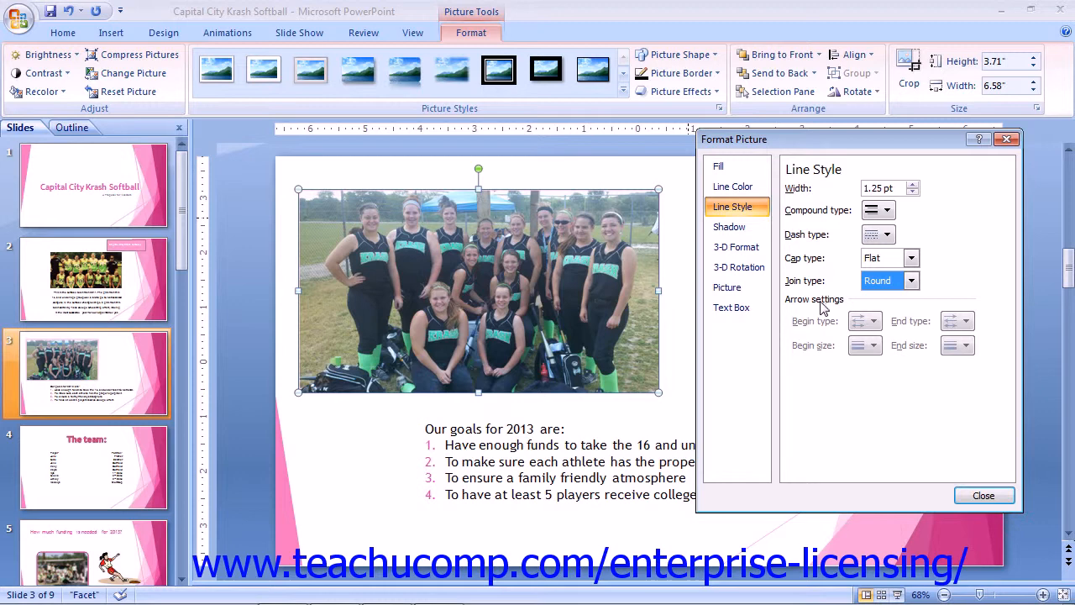
# Step: Apply the outer shadow preset in the second row, first column to the photo and review the shadow colors without changing the color
pyautogui.click(735, 235)
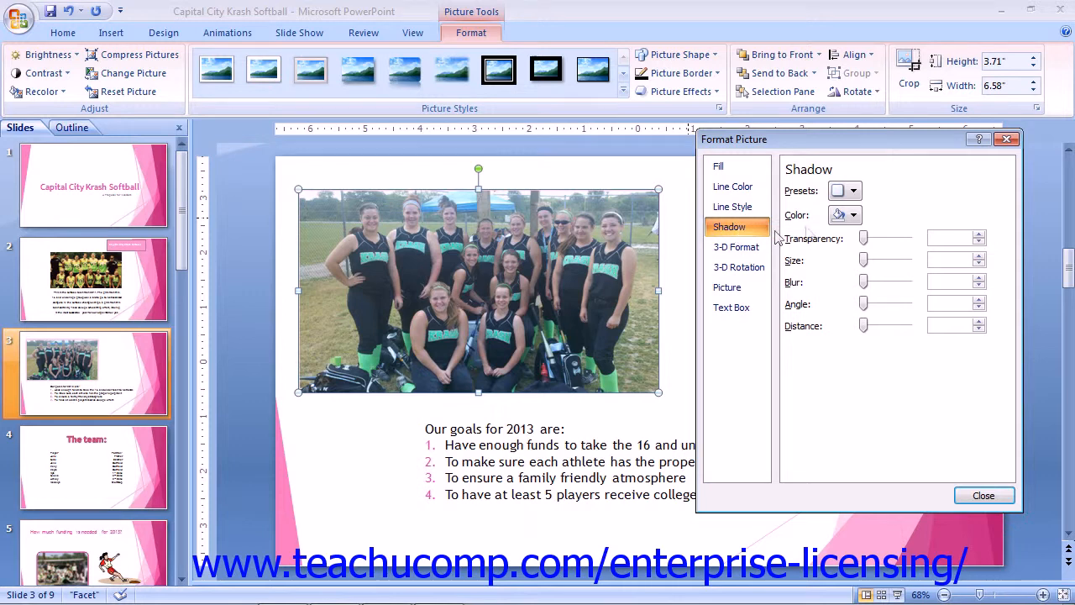
pyautogui.click(853, 191)
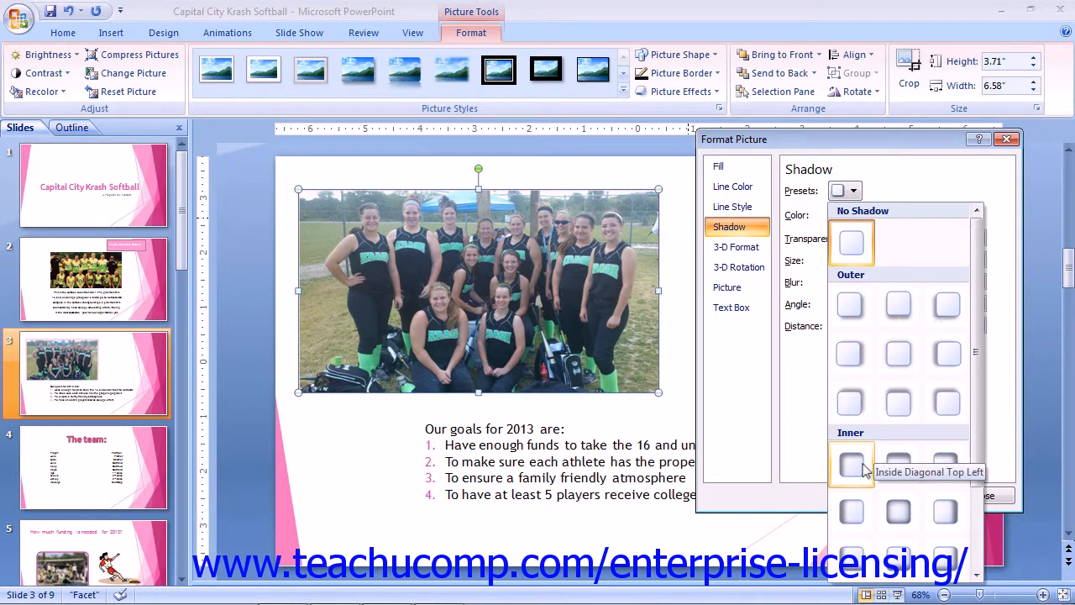
pyautogui.click(849, 353)
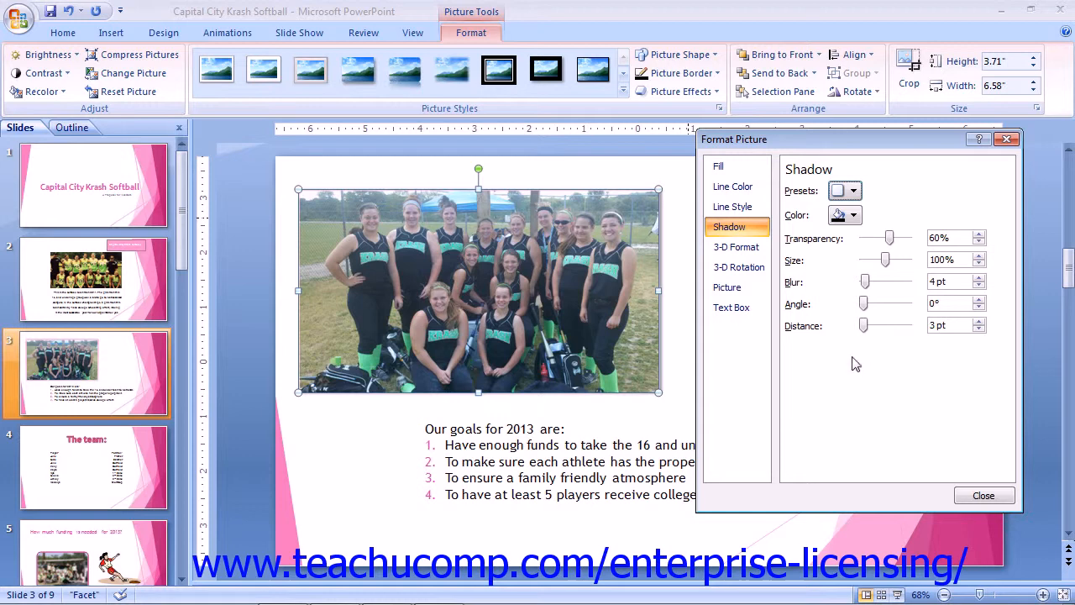
pyautogui.click(846, 215)
pyautogui.click(854, 254)
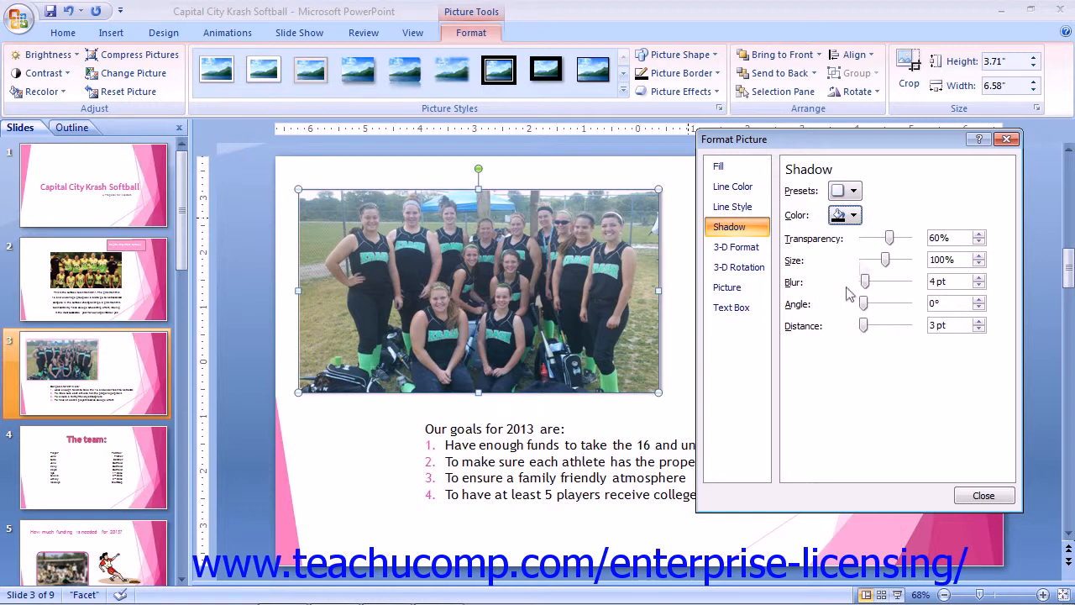
# Step: Set the photo's shadow to 0% transparency, 123% size, 21 pt blur, 113° angle and 0 pt distance
pyautogui.moveTo(890, 238); pyautogui.dragTo(852, 251)
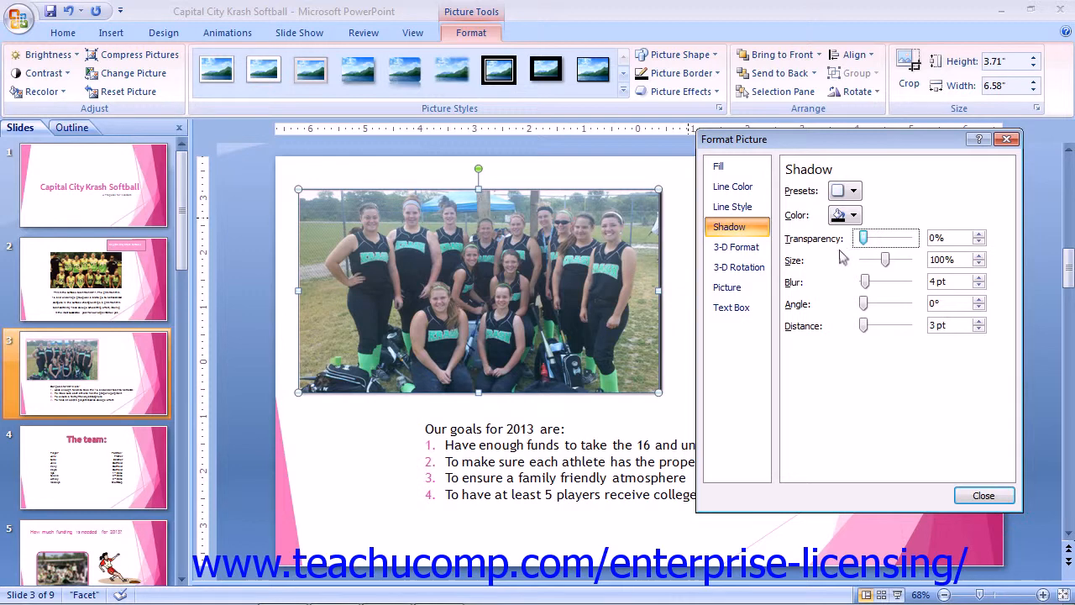
pyautogui.moveTo(886, 260)
pyautogui.mouseDown()
pyautogui.moveTo(900, 273)
pyautogui.moveTo(862, 270)
pyautogui.moveTo(893, 270)
pyautogui.mouseUp()
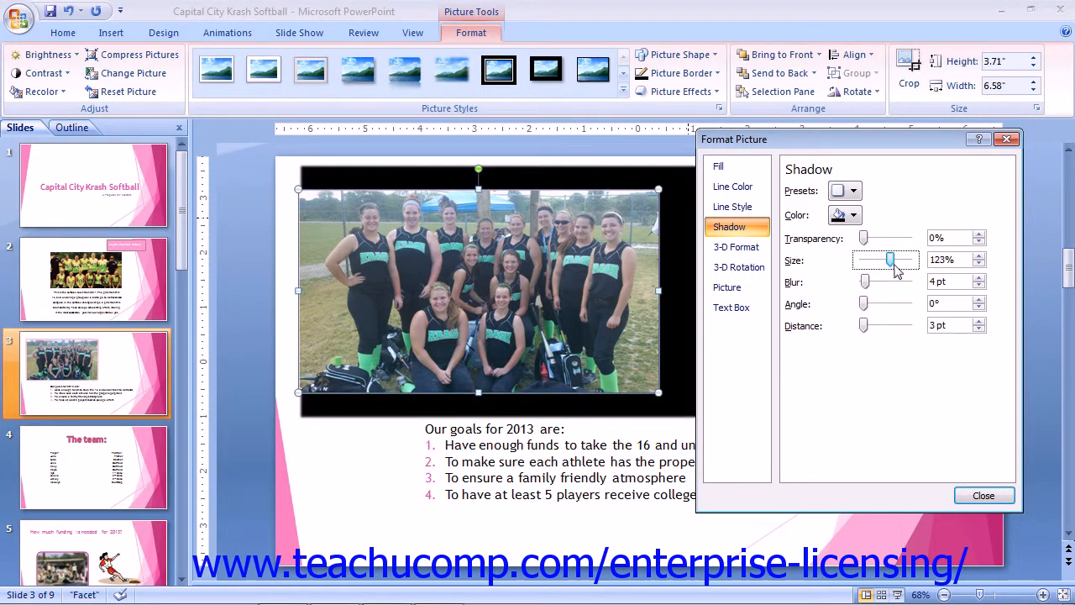
pyautogui.click(865, 280)
pyautogui.moveTo(868, 284); pyautogui.dragTo(873, 290)
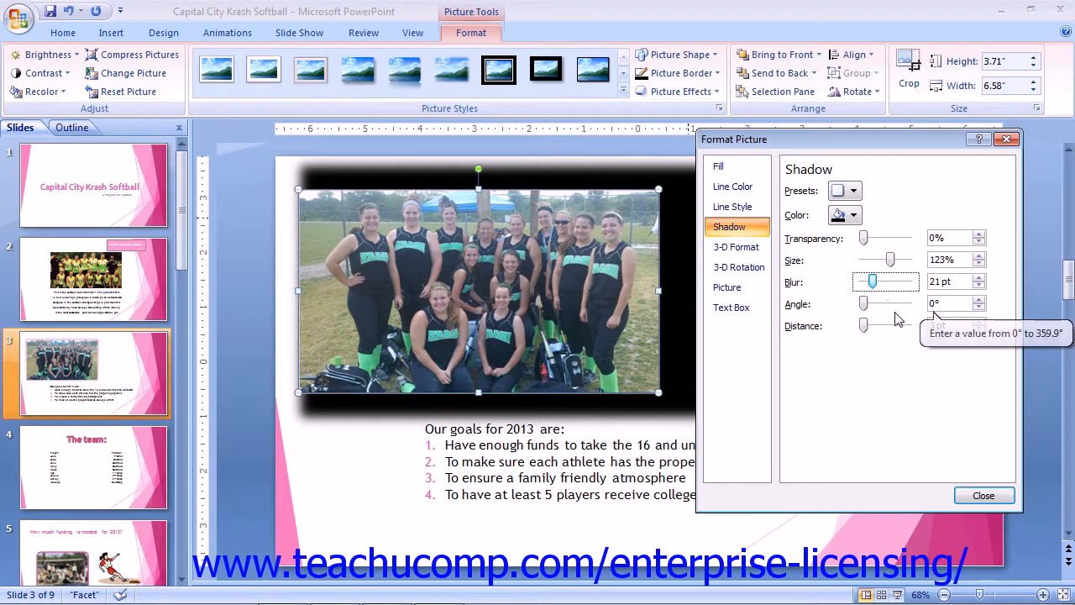
pyautogui.moveTo(864, 304); pyautogui.dragTo(877, 311)
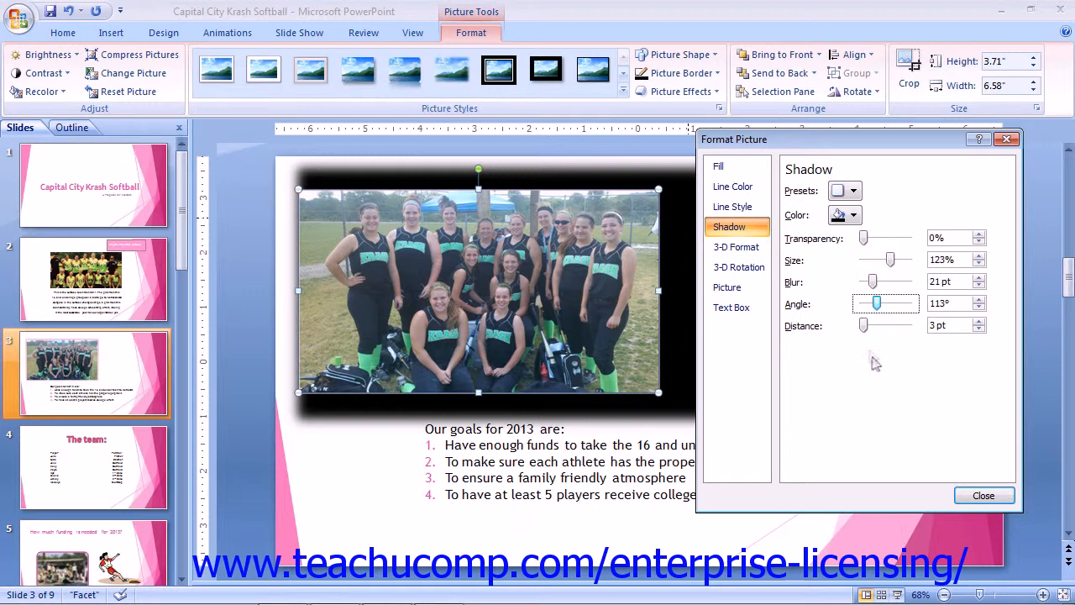
pyautogui.moveTo(865, 331)
pyautogui.mouseDown()
pyautogui.moveTo(900, 336)
pyautogui.moveTo(852, 340)
pyautogui.mouseUp()
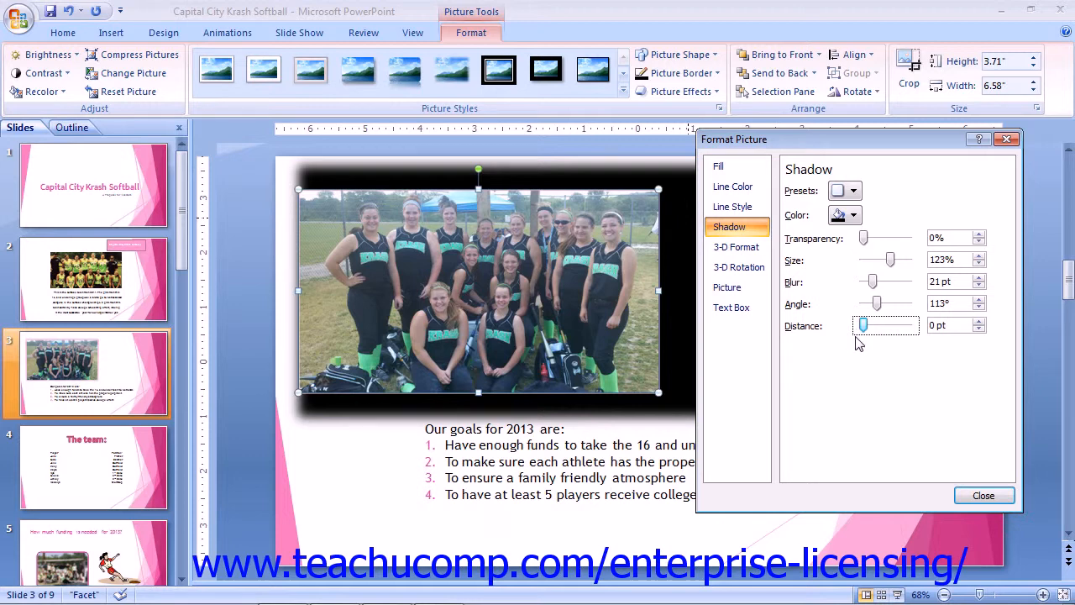
# Step: Examine the photo's 3-D format options for top and bottom bevels, depth and contour colors, surface material and lighting
pyautogui.click(735, 247)
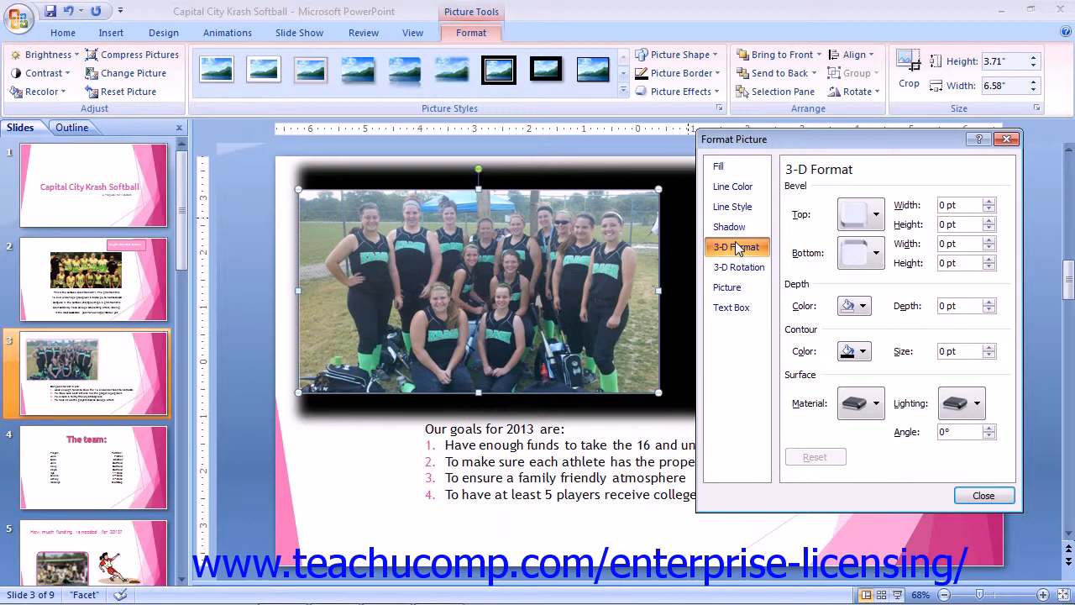
pyautogui.click(879, 211)
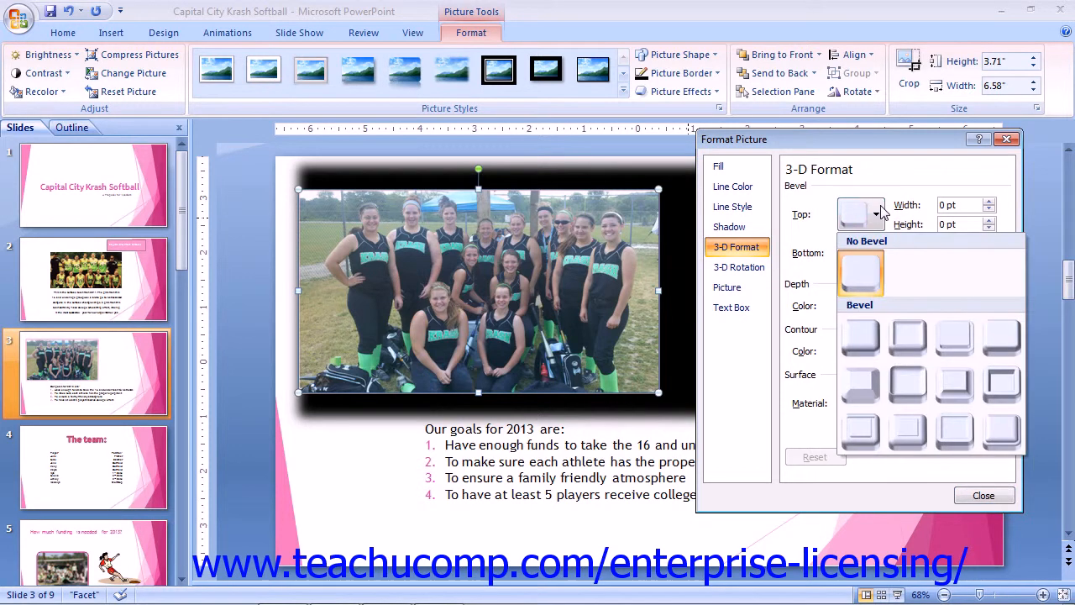
pyautogui.click(878, 213)
pyautogui.click(877, 252)
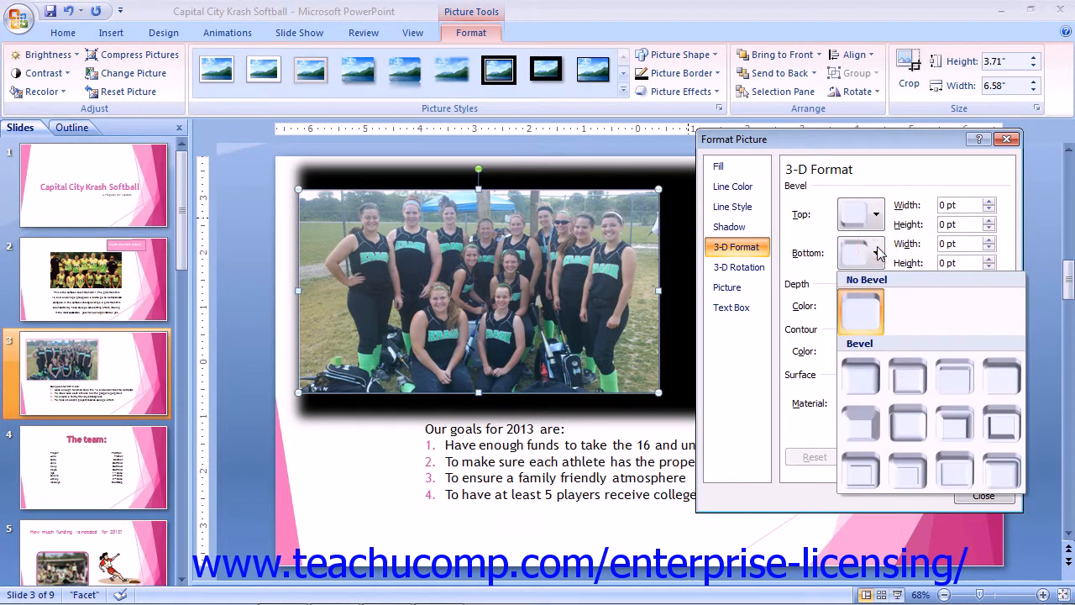
pyautogui.click(879, 252)
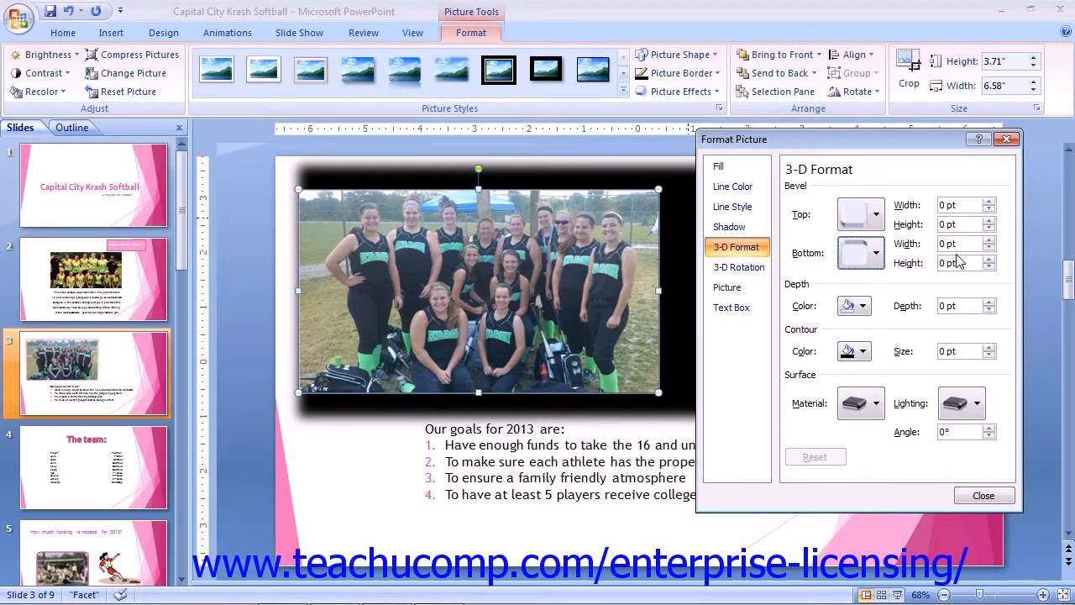
pyautogui.click(858, 312)
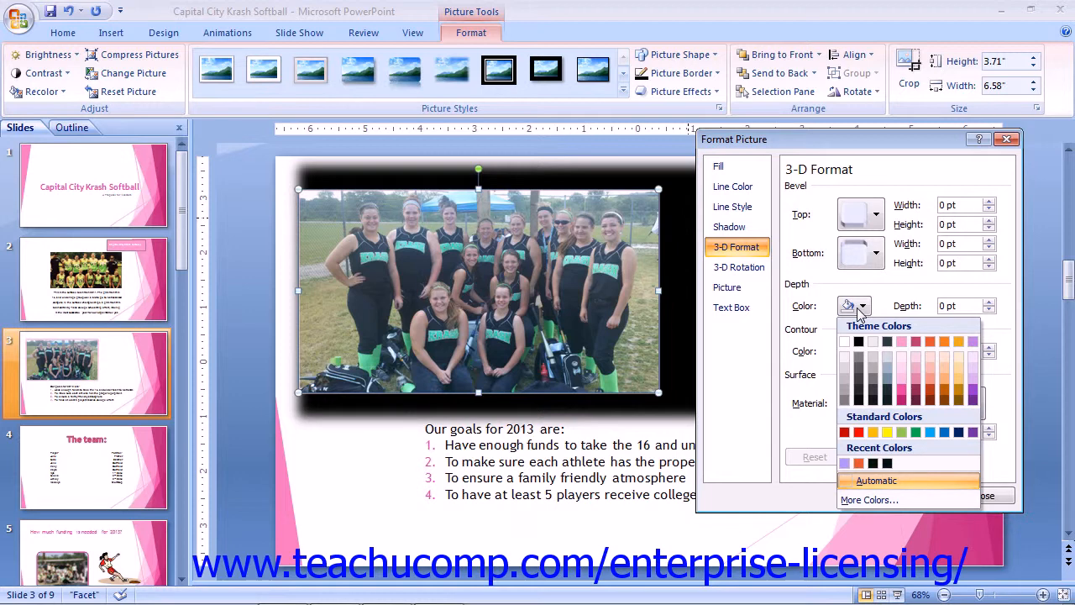
pyautogui.click(858, 310)
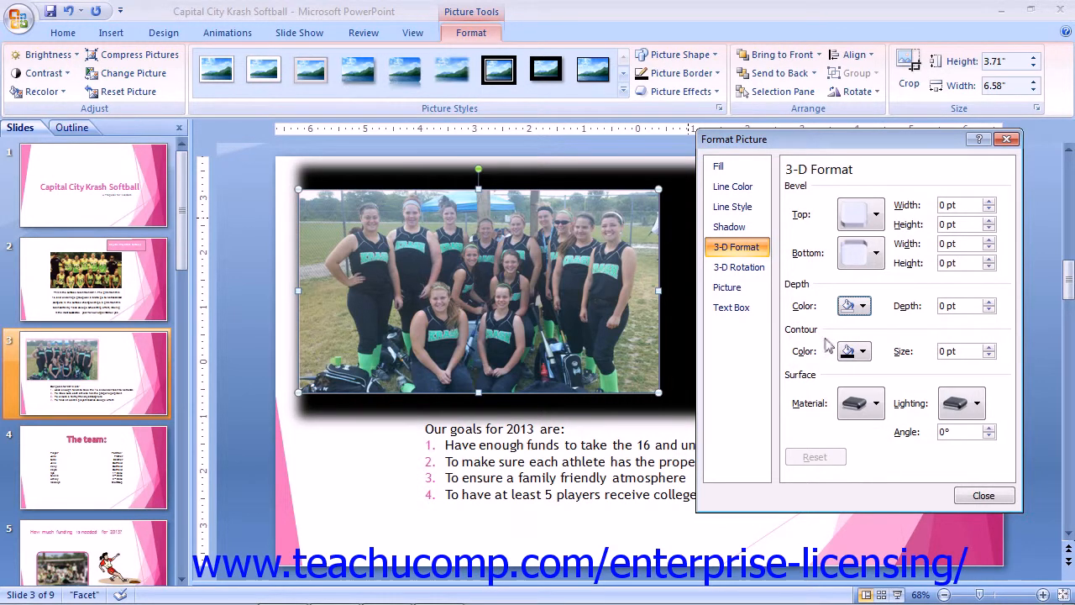
pyautogui.click(860, 352)
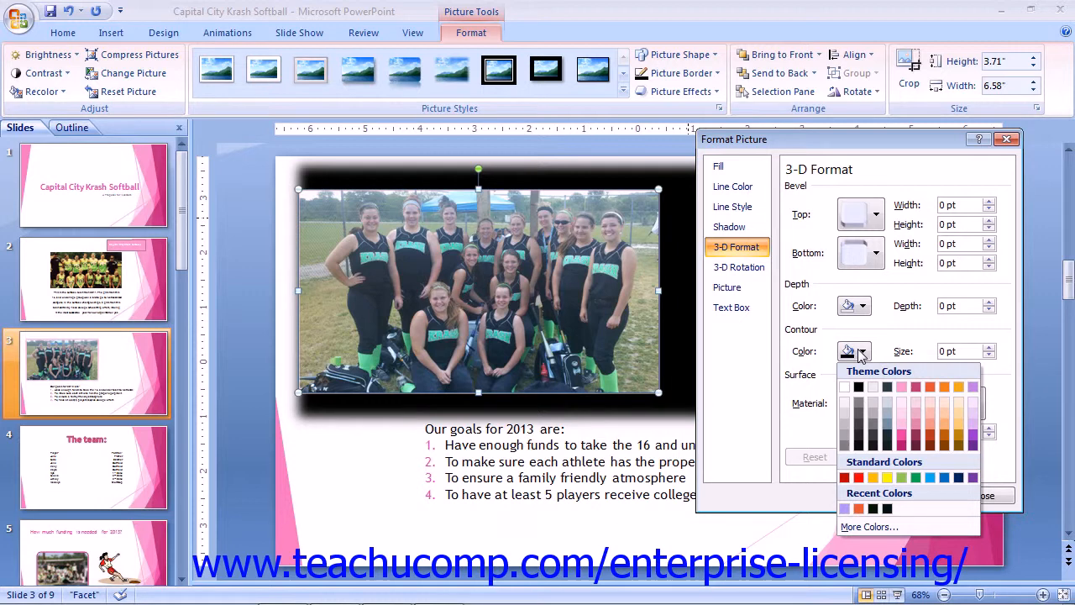
pyautogui.click(861, 352)
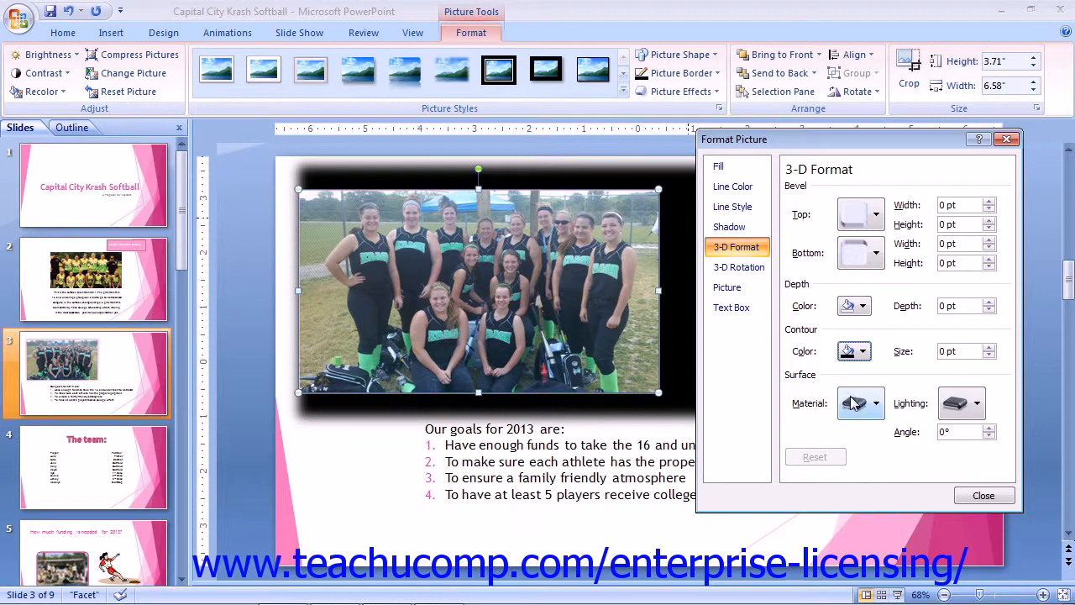
pyautogui.click(877, 405)
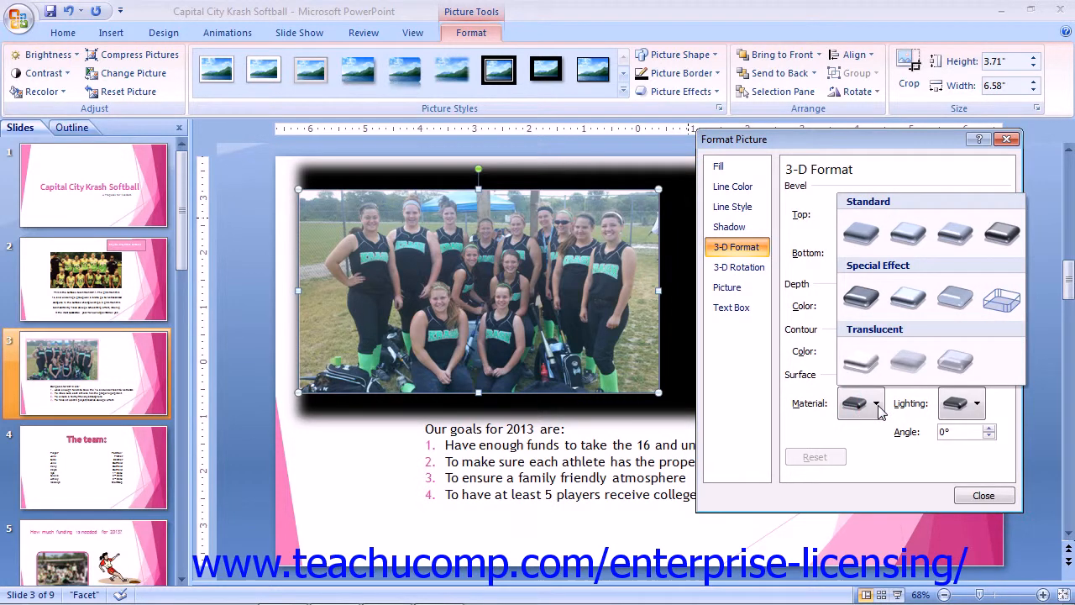
pyautogui.click(876, 405)
pyautogui.click(978, 404)
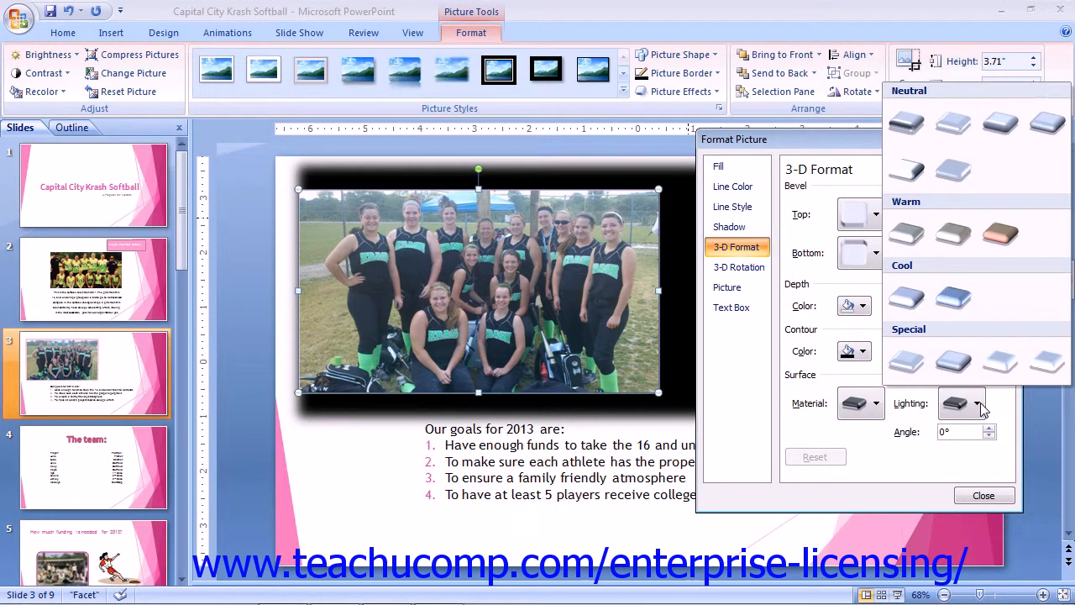
pyautogui.click(979, 405)
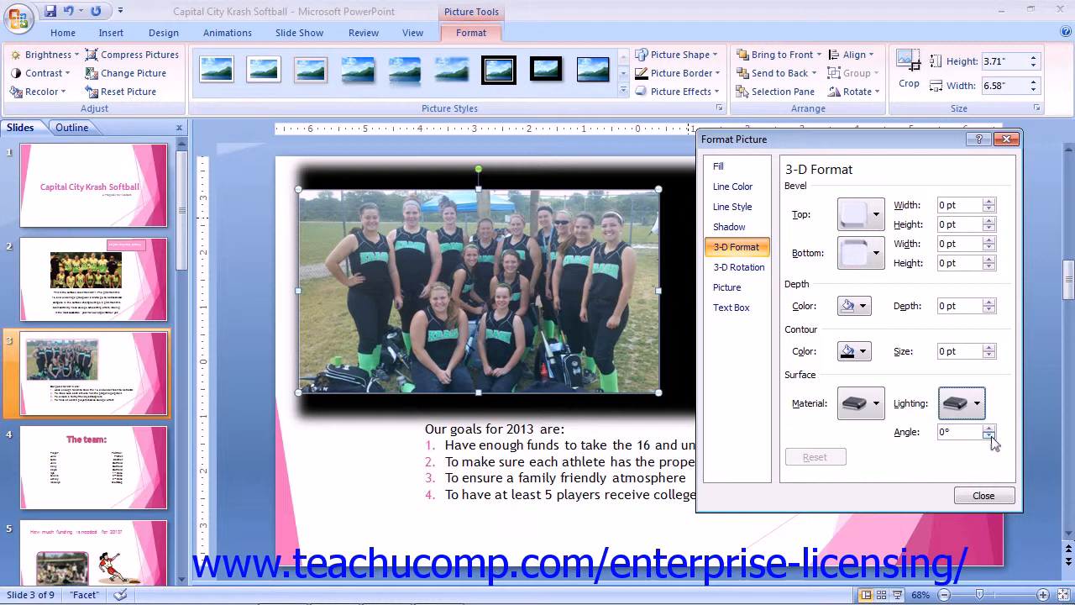
# Step: Review the parallel and perspective 3-D rotation presets for the photo without applying one
pyautogui.click(753, 269)
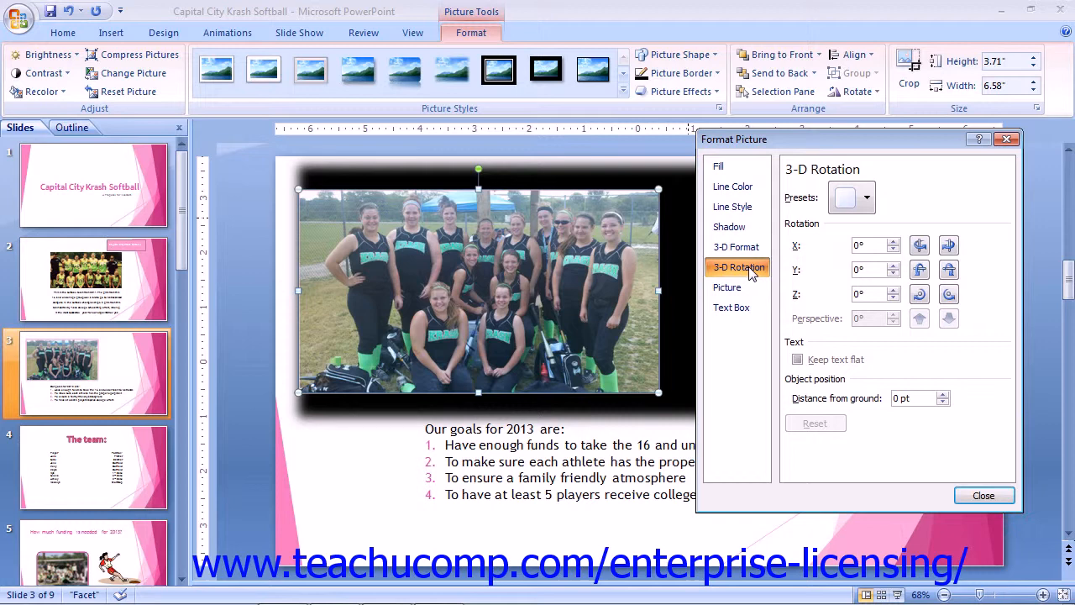
pyautogui.click(866, 199)
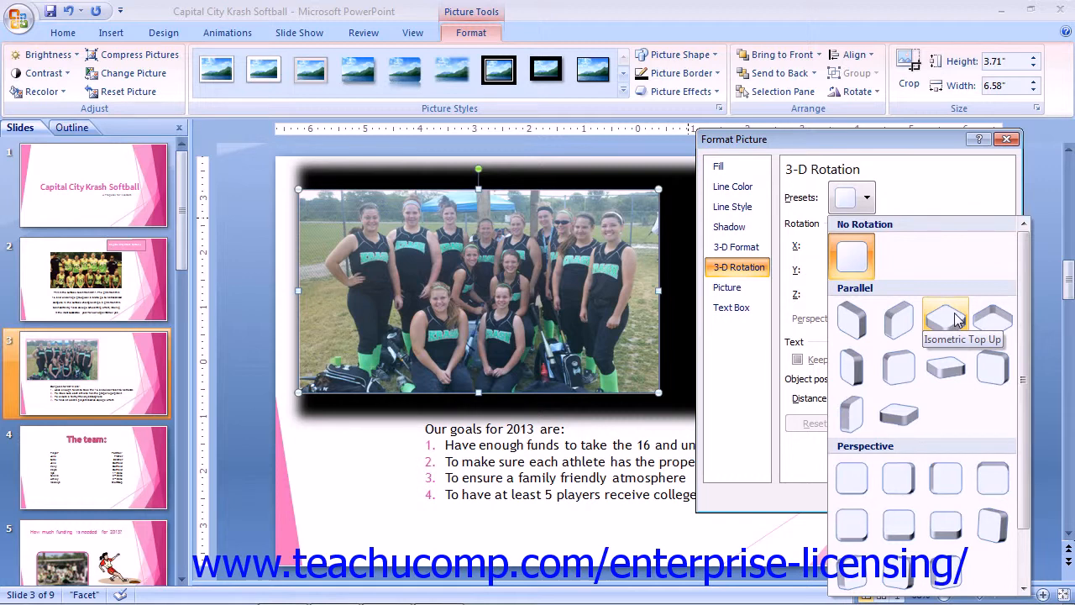
pyautogui.click(865, 199)
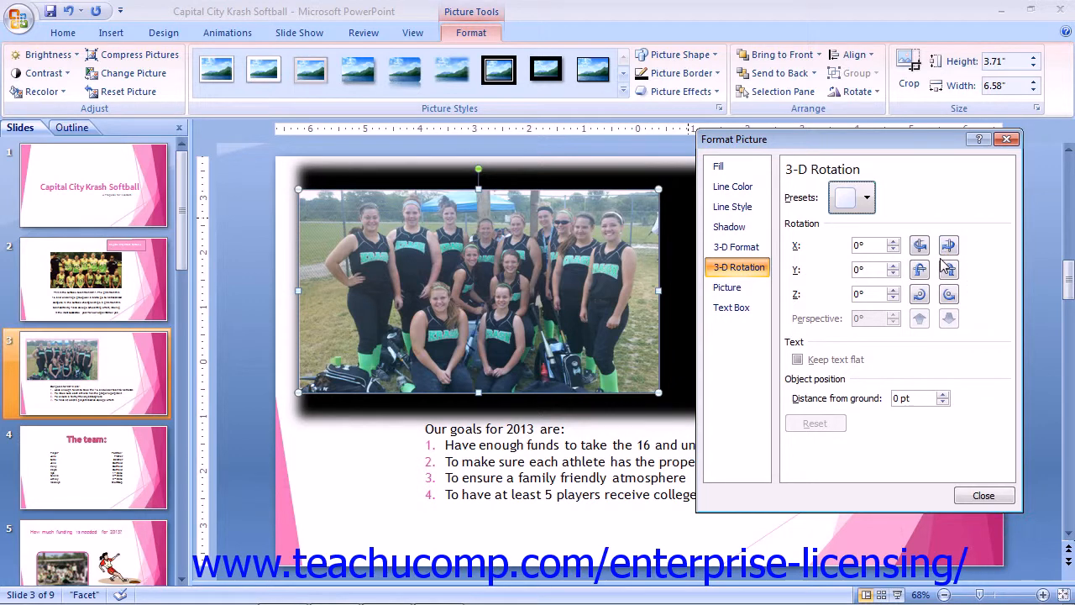
pyautogui.click(852, 198)
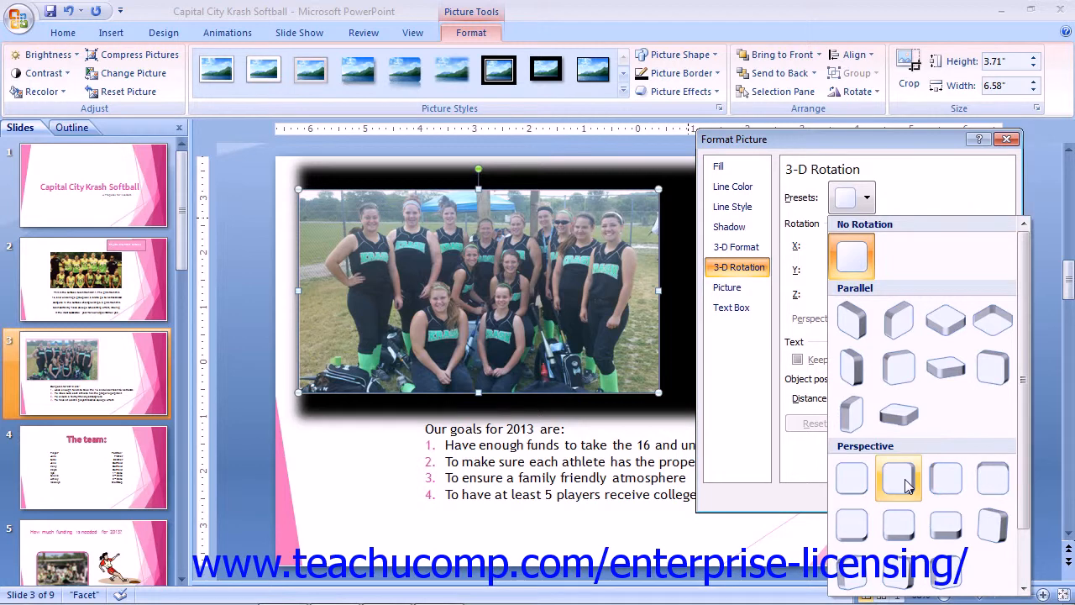
pyautogui.click(909, 202)
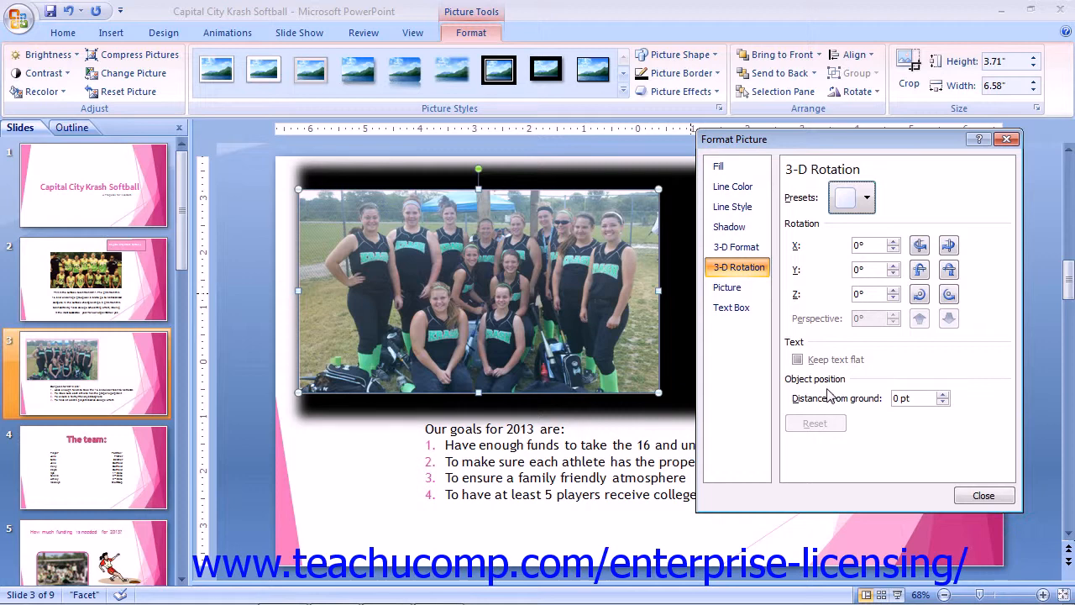
# Step: Raise the photo's distance from ground in 1 pt increments and return it to 0 pt
pyautogui.click(942, 395)
pyautogui.click(941, 395)
pyautogui.click(942, 395)
pyautogui.click(941, 395)
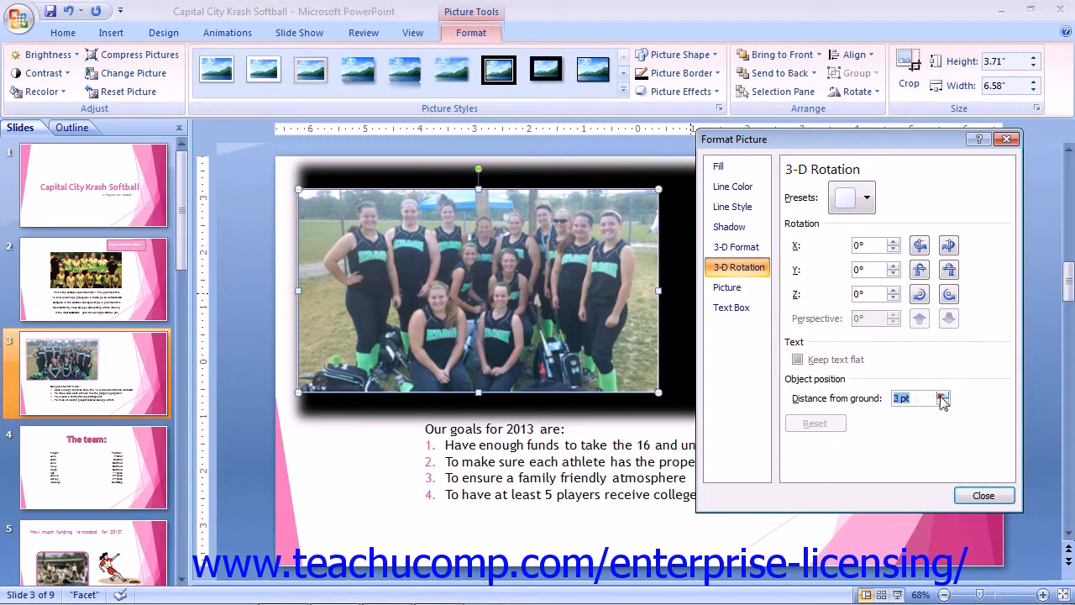
pyautogui.click(942, 395)
pyautogui.click(941, 395)
pyautogui.click(942, 401)
pyautogui.click(942, 402)
pyautogui.click(943, 401)
pyautogui.click(942, 402)
pyautogui.click(942, 402)
pyautogui.click(942, 402)
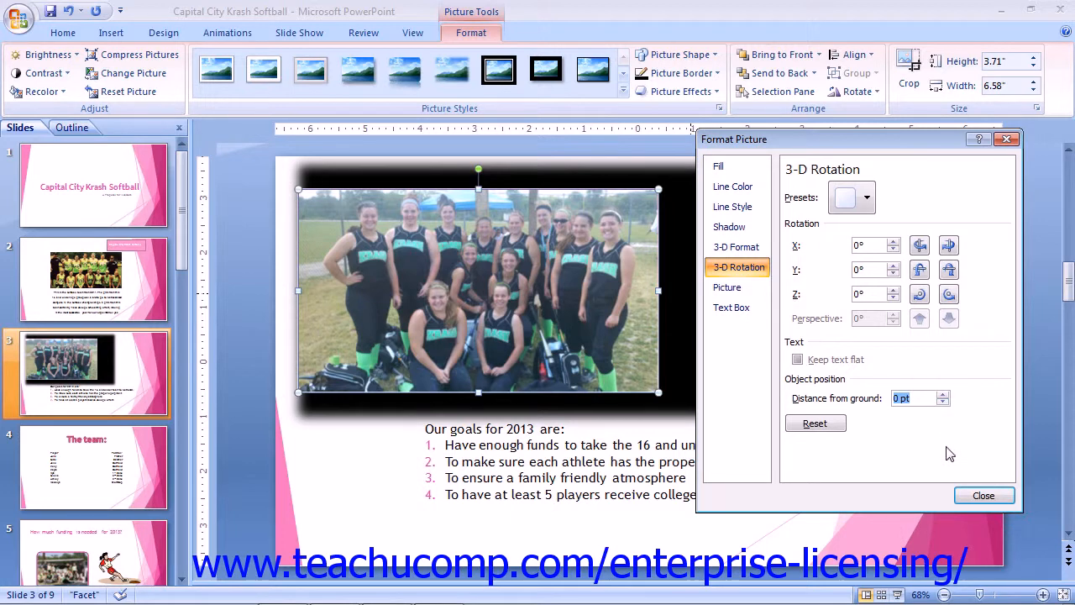
# Step: Review the recolor choices for the photo without picking one, and reset the picture to its original formatting and size
pyautogui.click(747, 290)
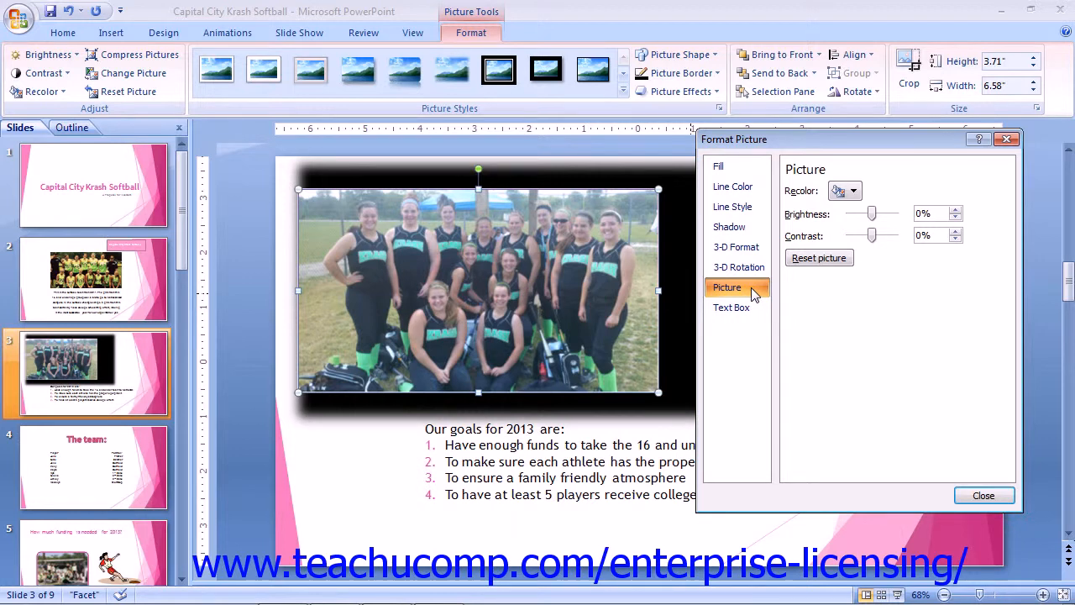
pyautogui.click(840, 191)
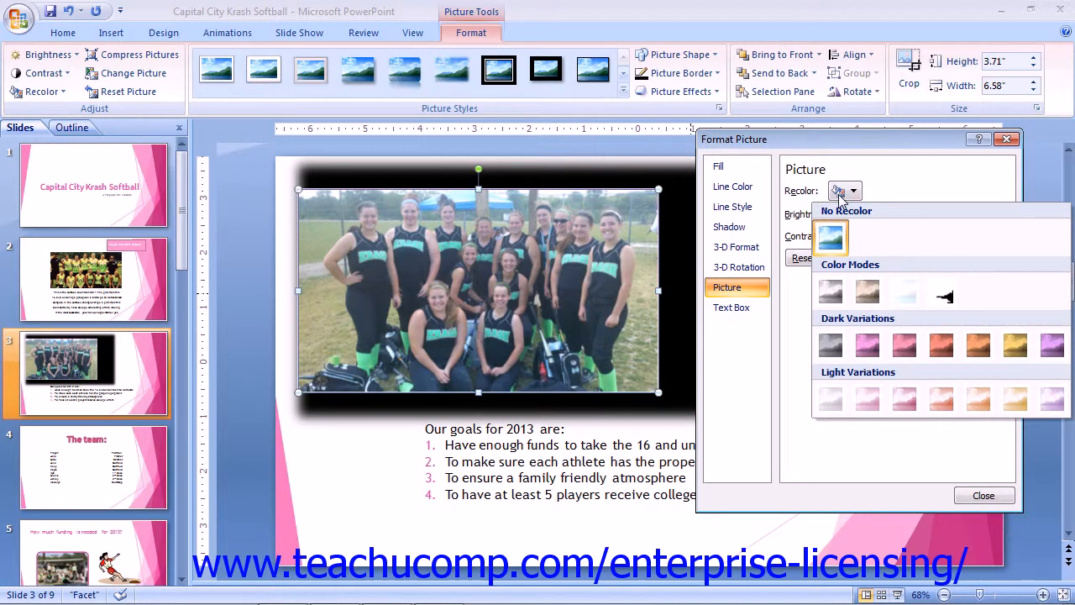
pyautogui.click(843, 194)
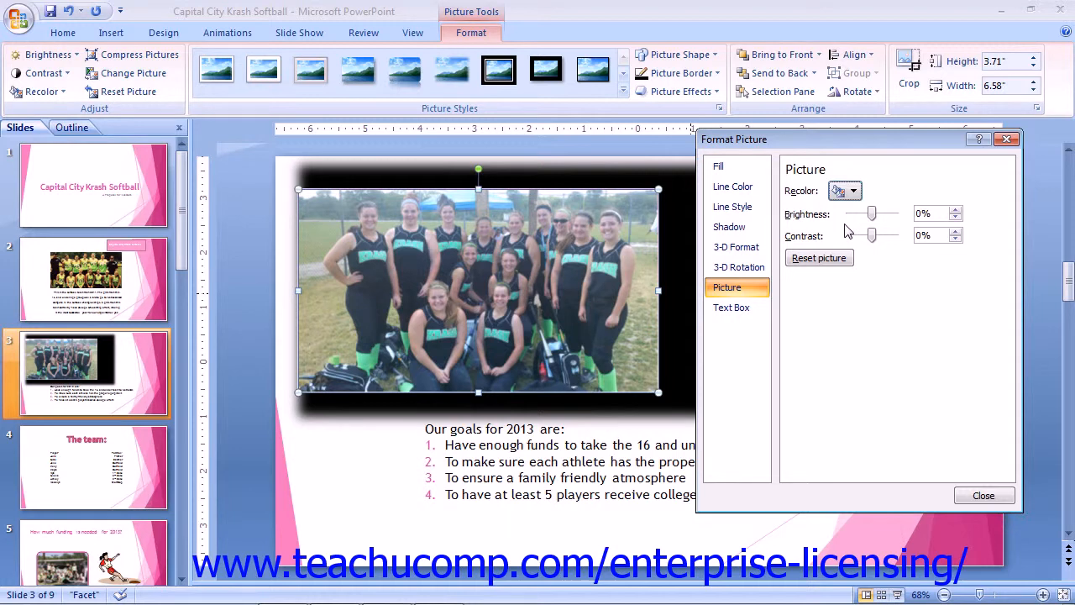
pyautogui.click(812, 258)
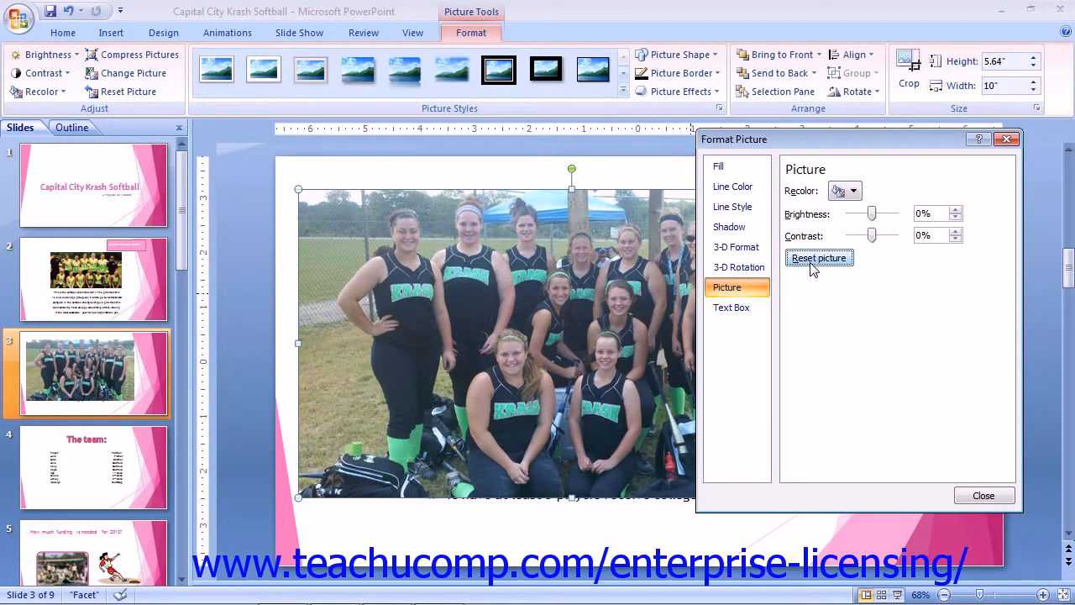